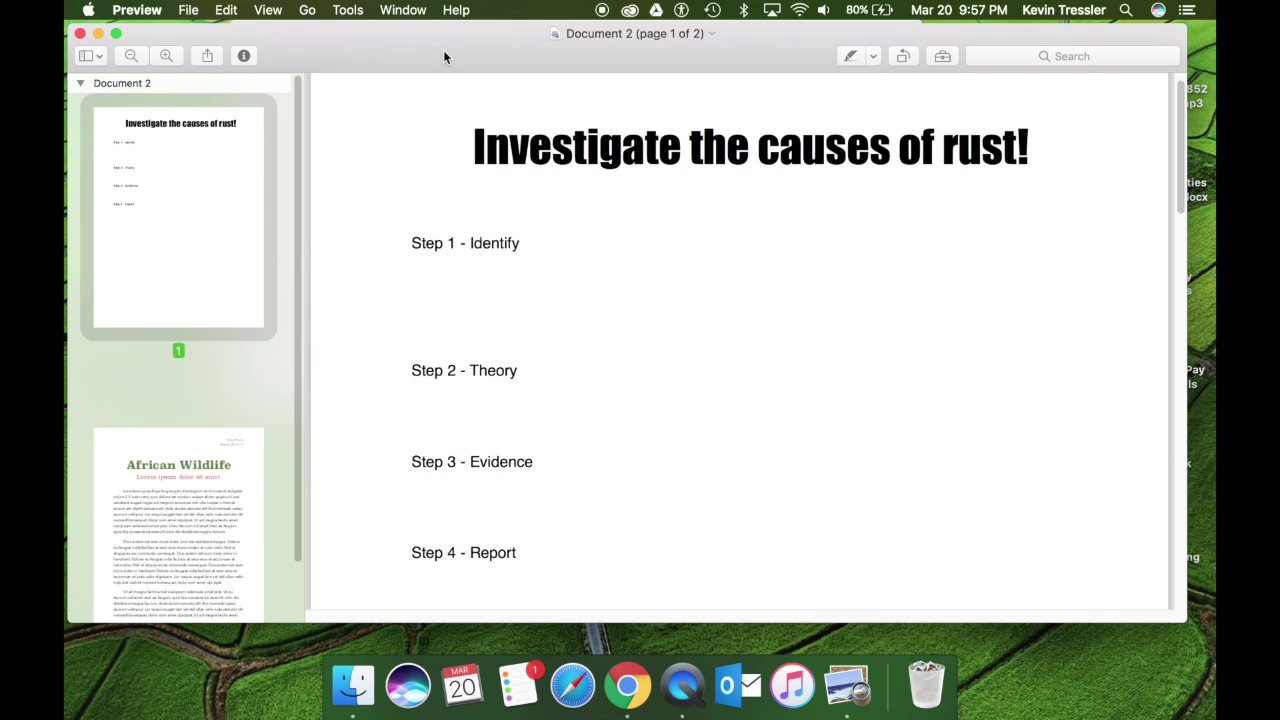
Step: Add a rectangle to page 1, shrink it, and place it between the Step 1 - Identify and Step 2 - Theory headings
click(942, 56)
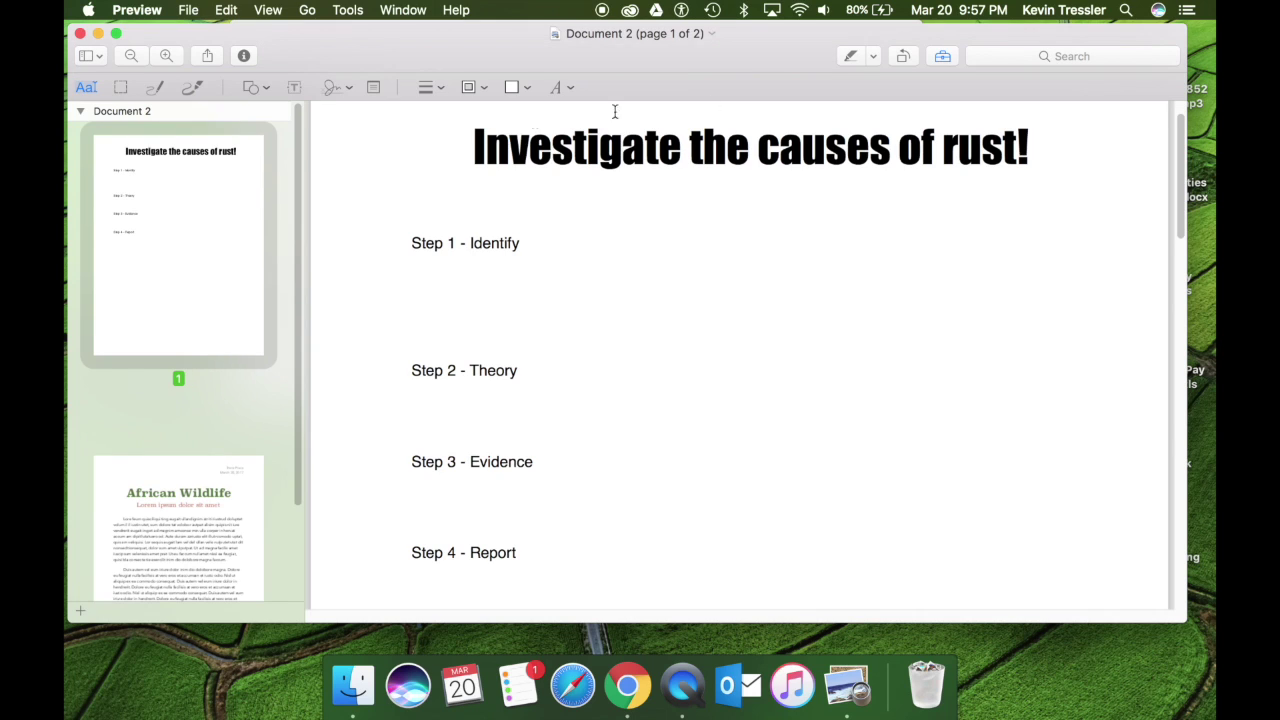
click(255, 87)
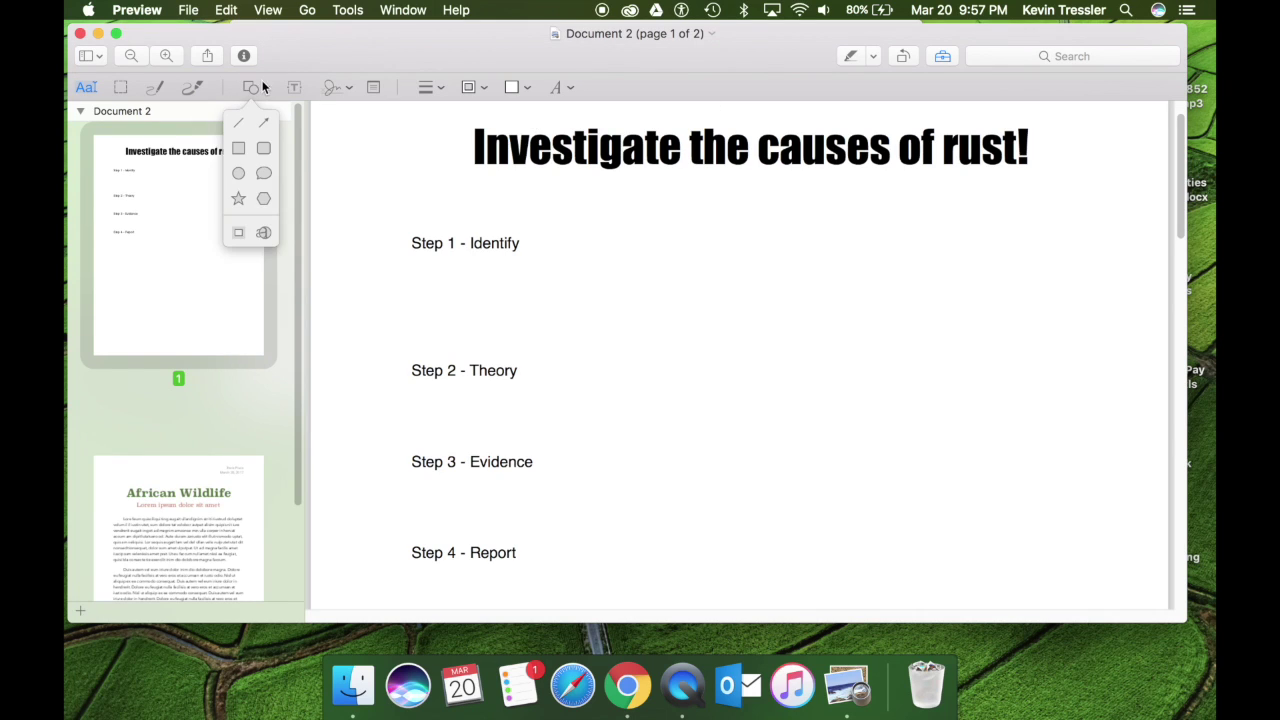
click(242, 149)
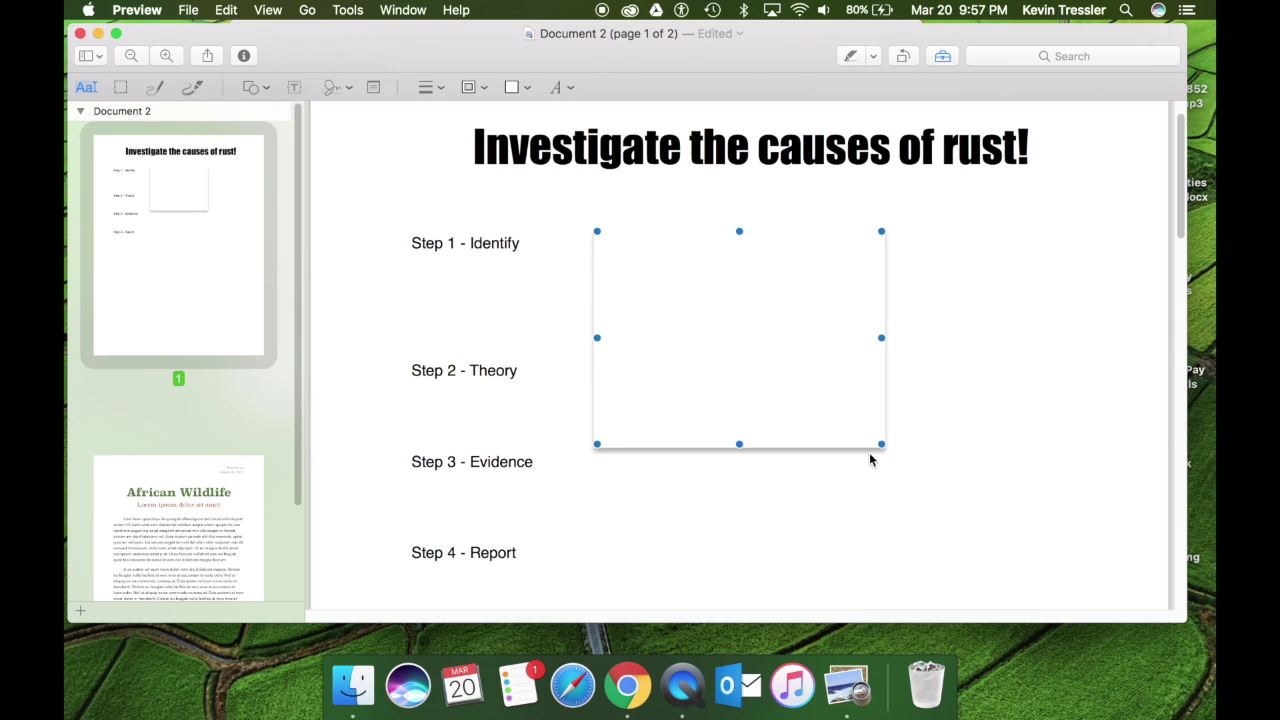
drag(881, 444, 820, 311)
drag(742, 281, 574, 306)
Step: Give the rectangle the thinnest line weight, a brown border and a gray fill
click(434, 87)
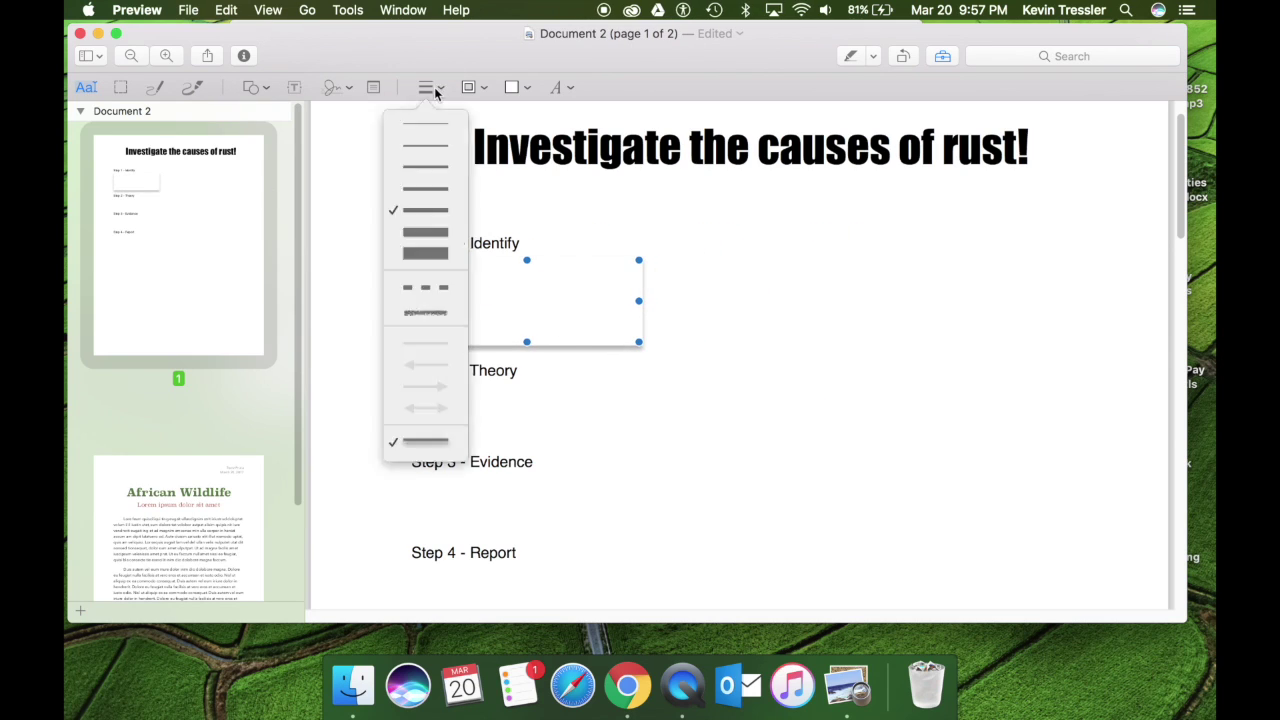
click(431, 126)
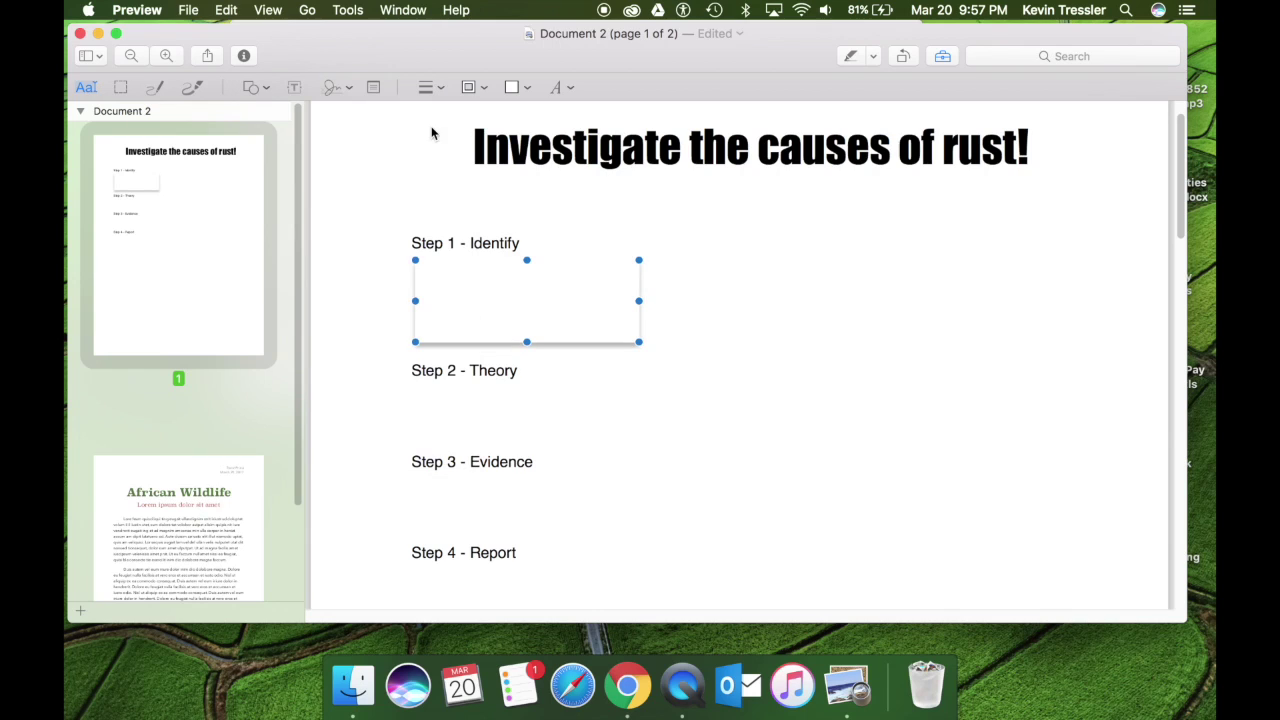
click(485, 88)
click(494, 126)
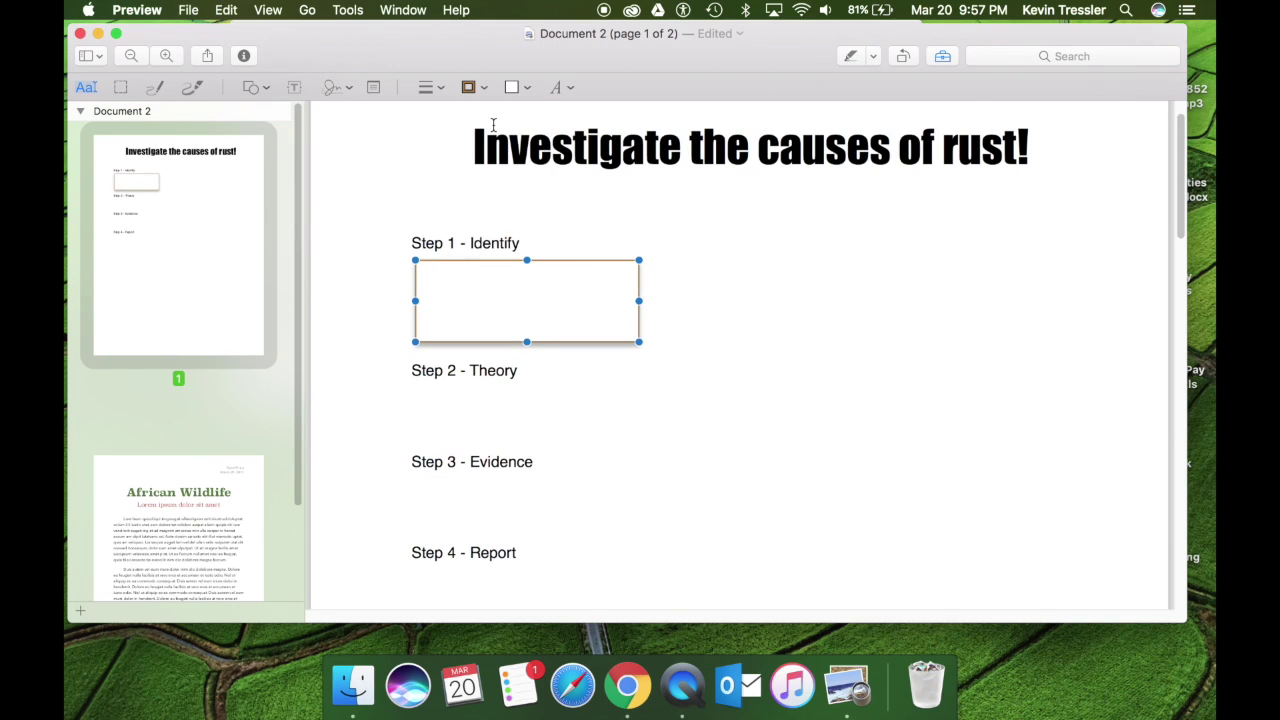
click(528, 88)
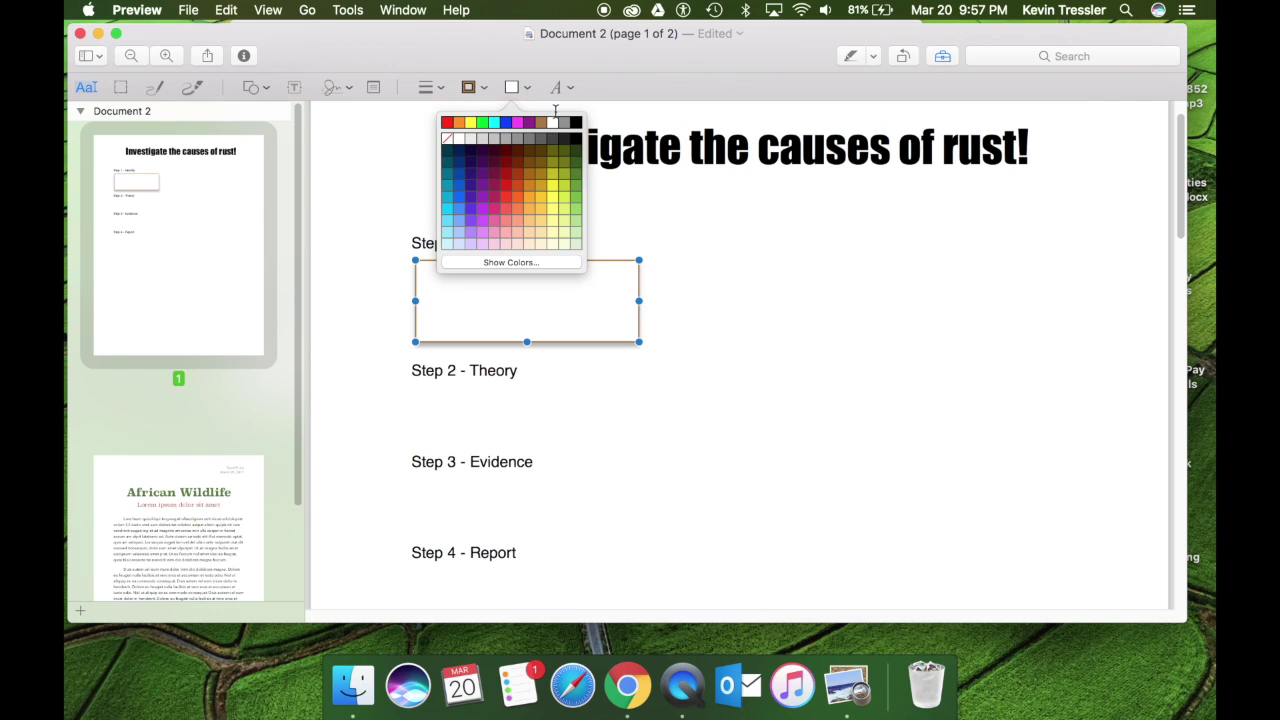
click(564, 122)
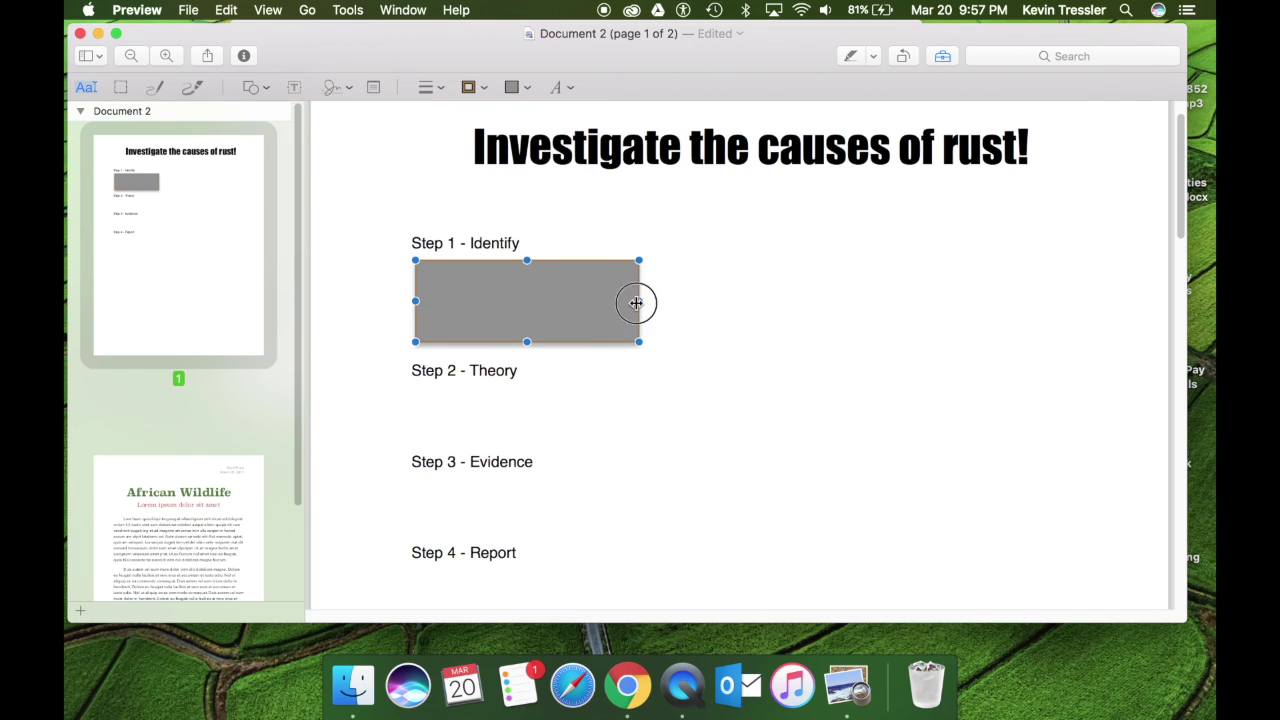
Step: Widen the gray rectangle to span most of the page width and remove its shadow
drag(636, 303, 1003, 330)
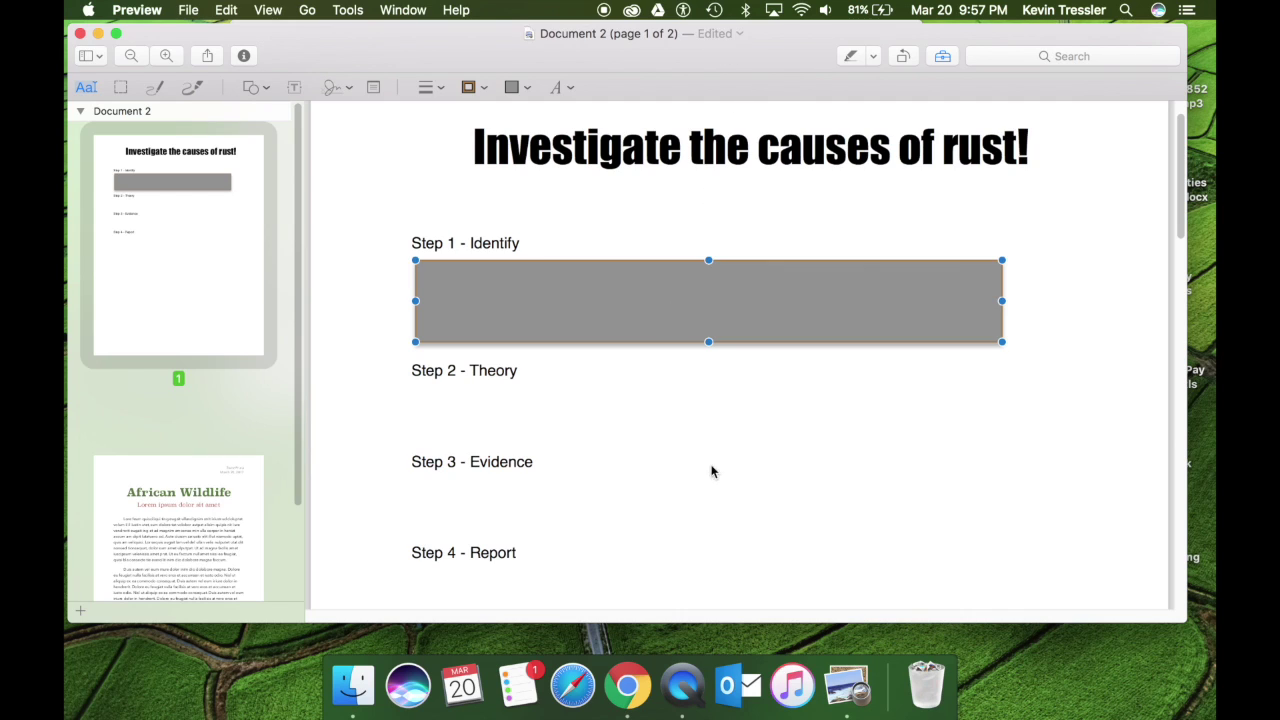
click(668, 420)
key(super+a)
click(440, 90)
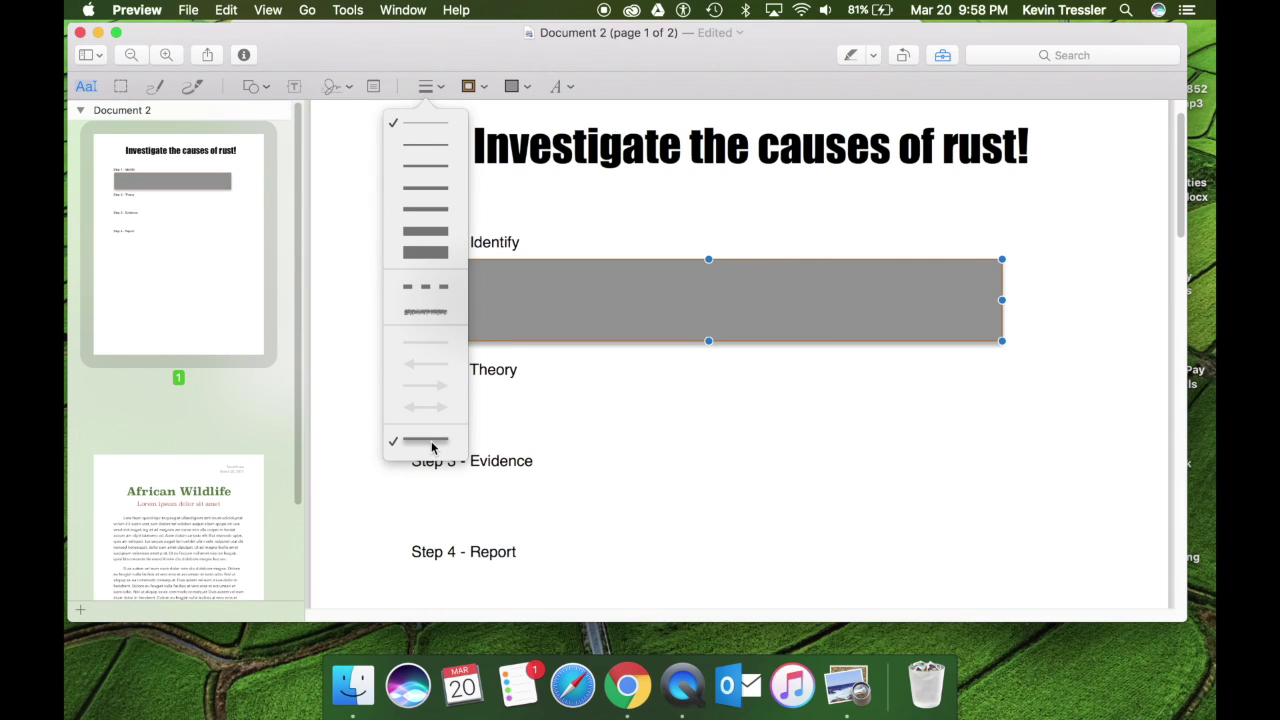
click(432, 445)
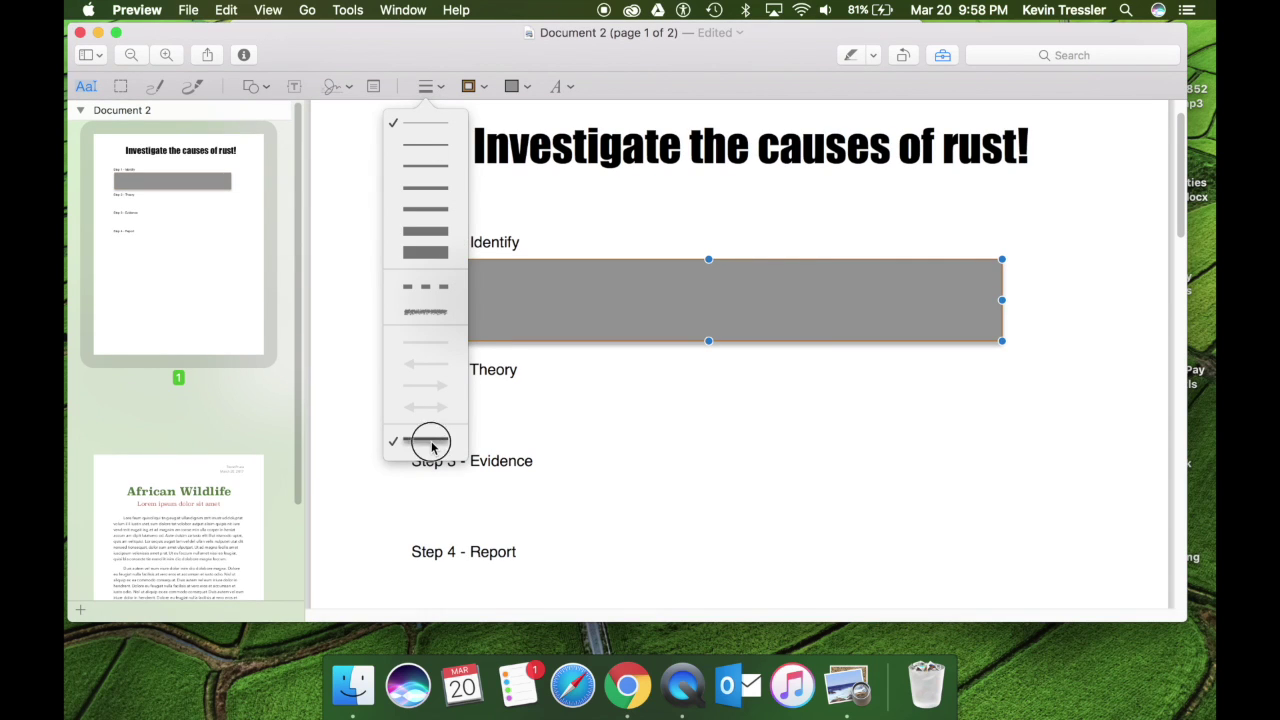
click(604, 432)
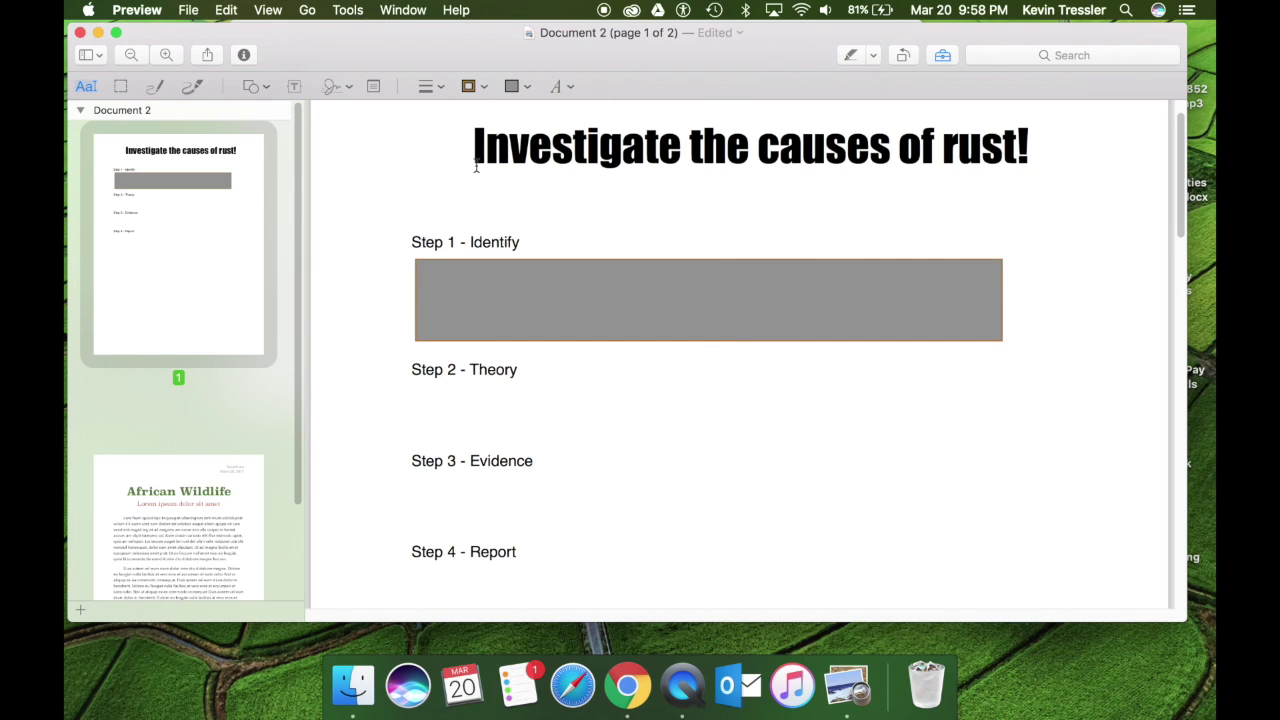
Step: Close and reopen Document 2, and delete its African Wildlife page
click(80, 33)
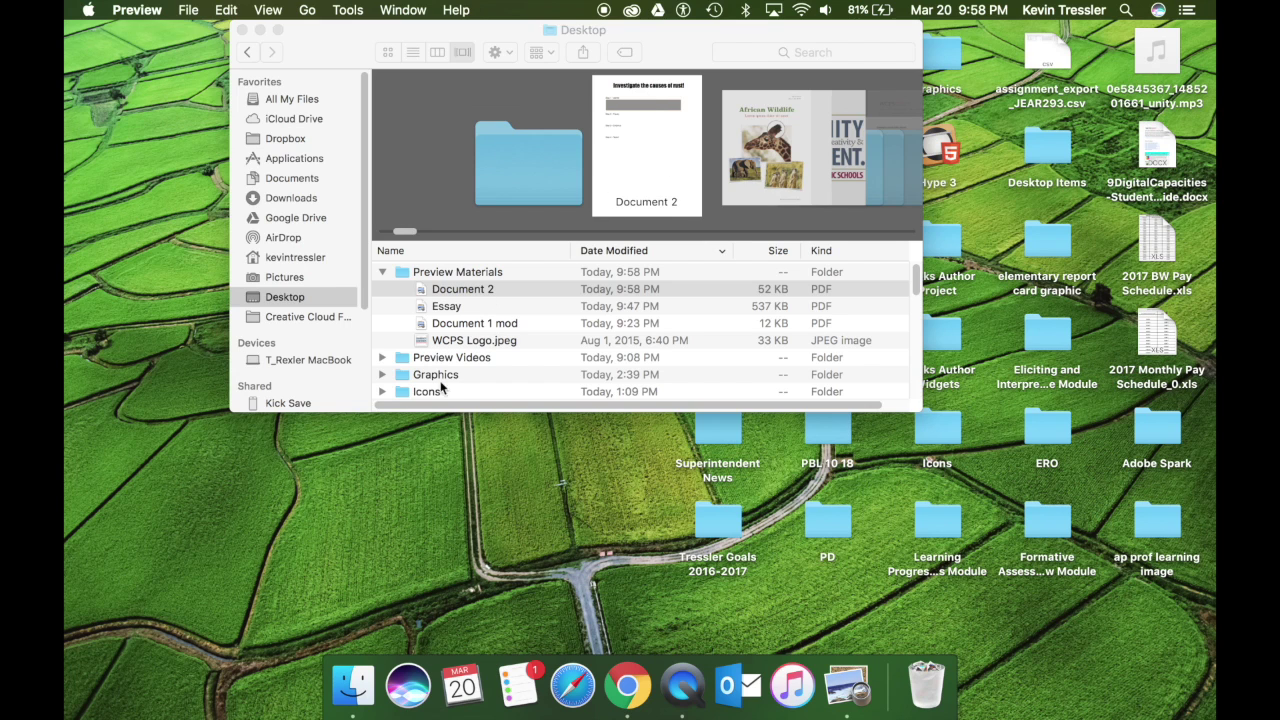
double_click(471, 288)
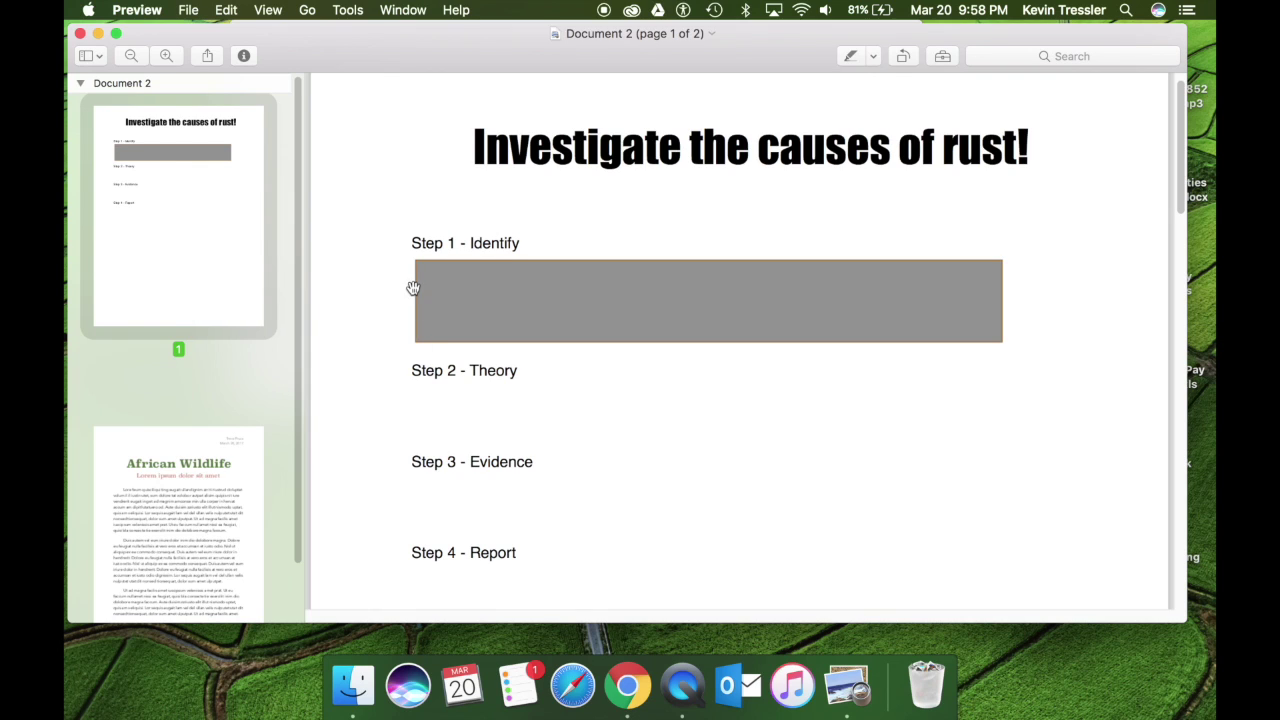
scroll(274, 384, down, 2)
scroll(274, 384, down, 2)
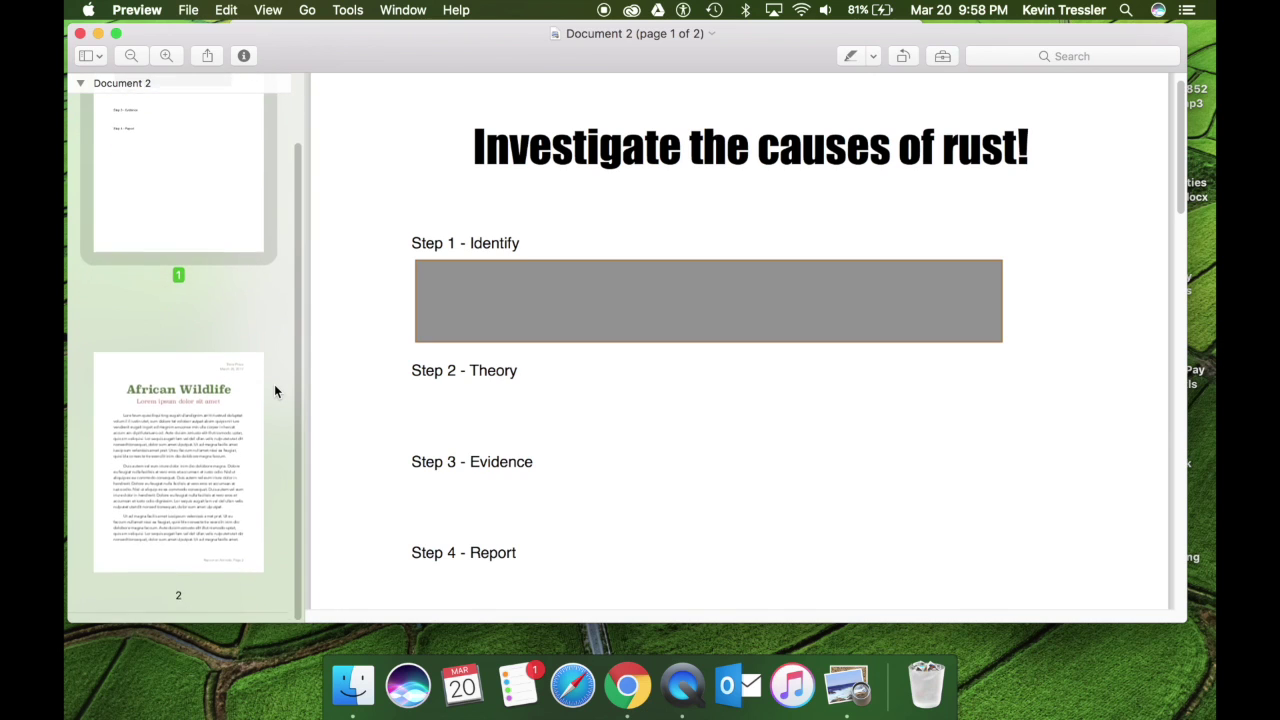
click(216, 502)
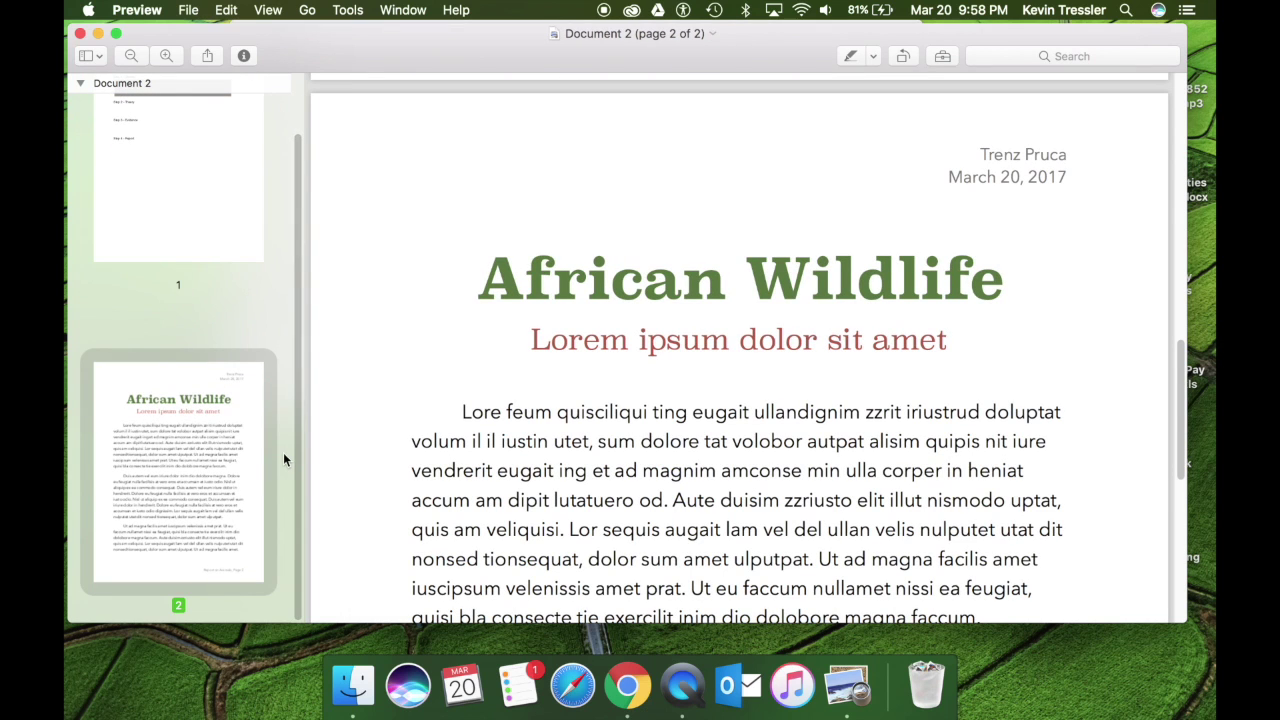
key(Delete)
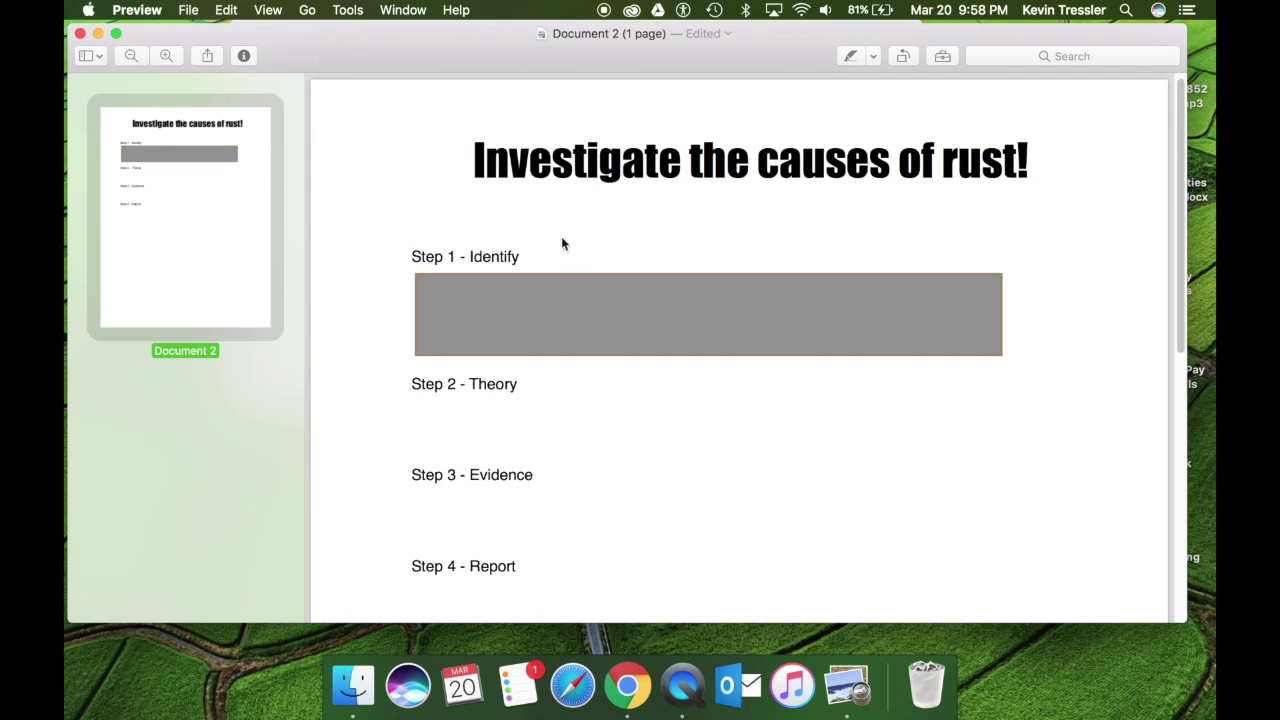
Step: Close Document 2 and reopen it from the Preview Materials folder
click(80, 33)
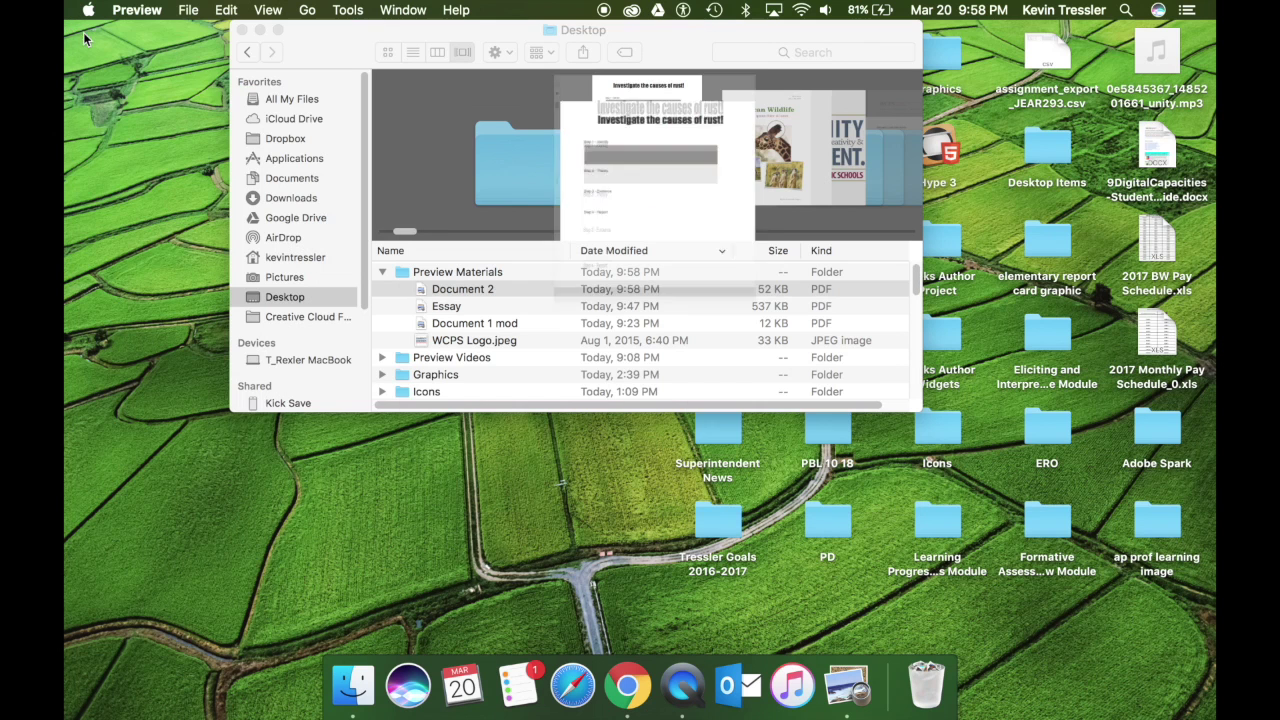
click(475, 290)
double_click(475, 290)
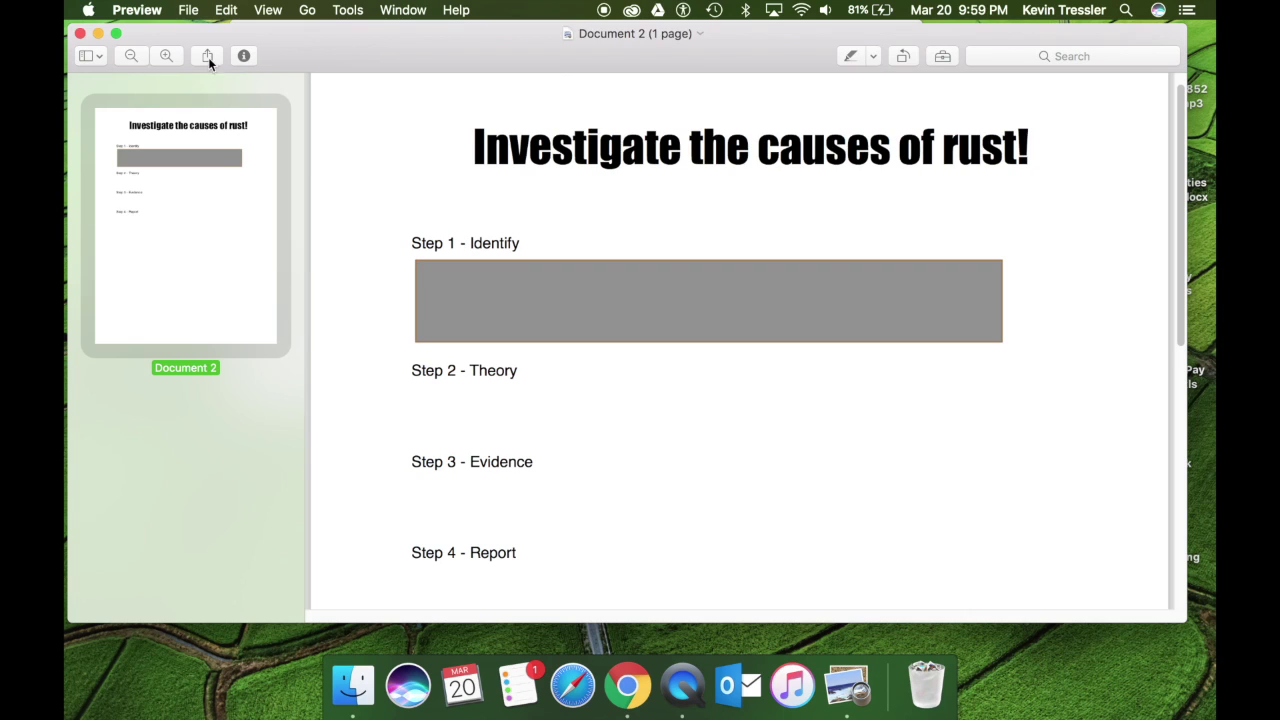
click(190, 10)
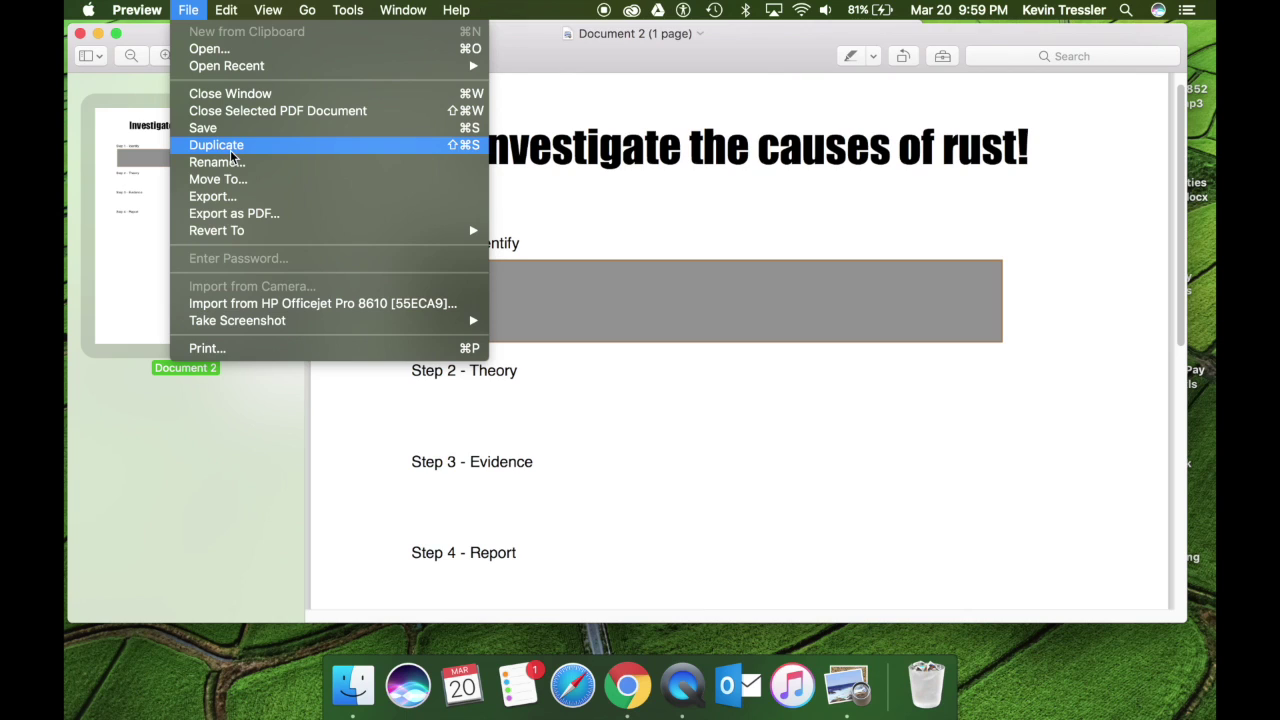
click(560, 178)
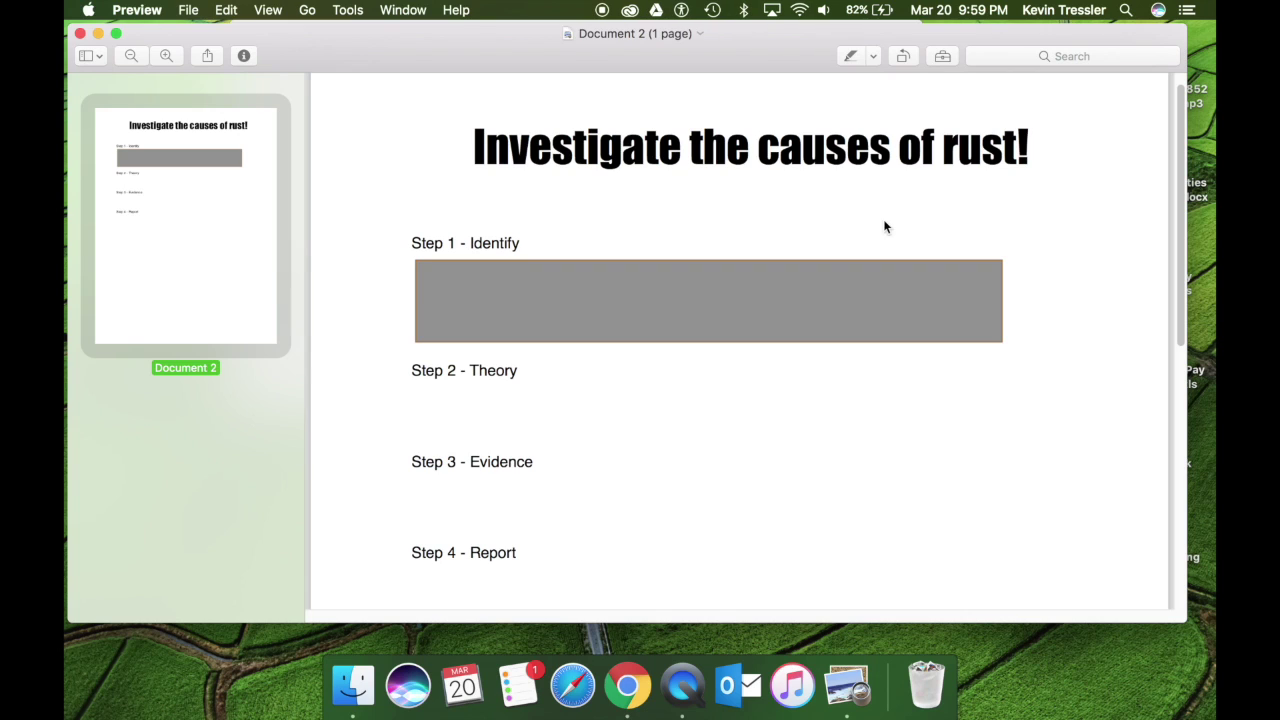
Step: Add a text box to the page reading "Please be specific"
click(942, 56)
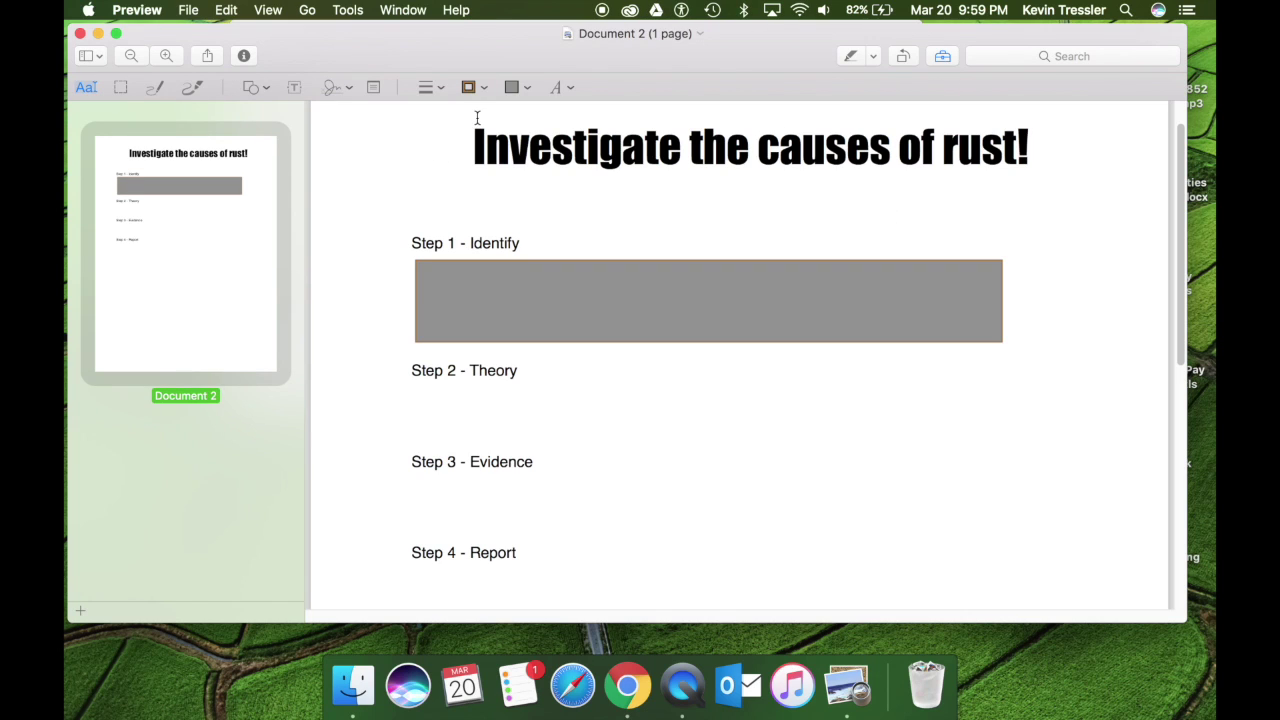
click(294, 88)
double_click(739, 338)
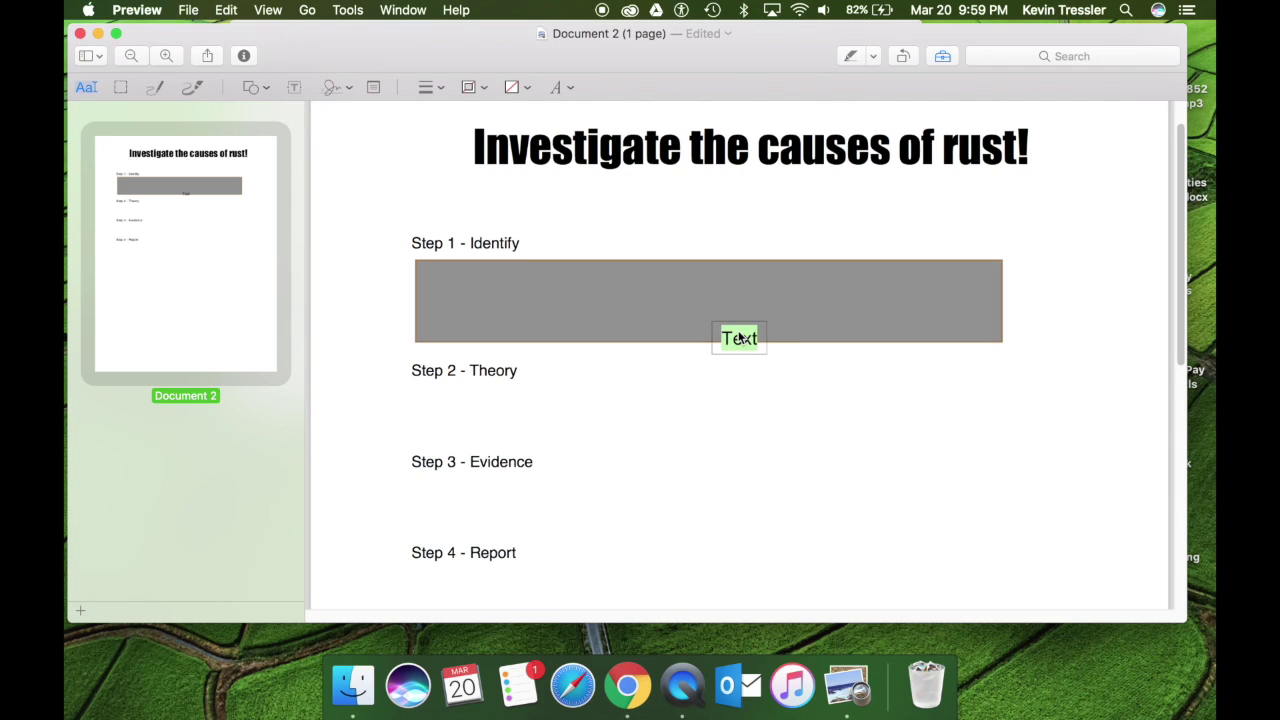
click(740, 338)
key(BackSpace)
key(BackSpace)
key(Delete)
key(Delete)
text(Please be specific)
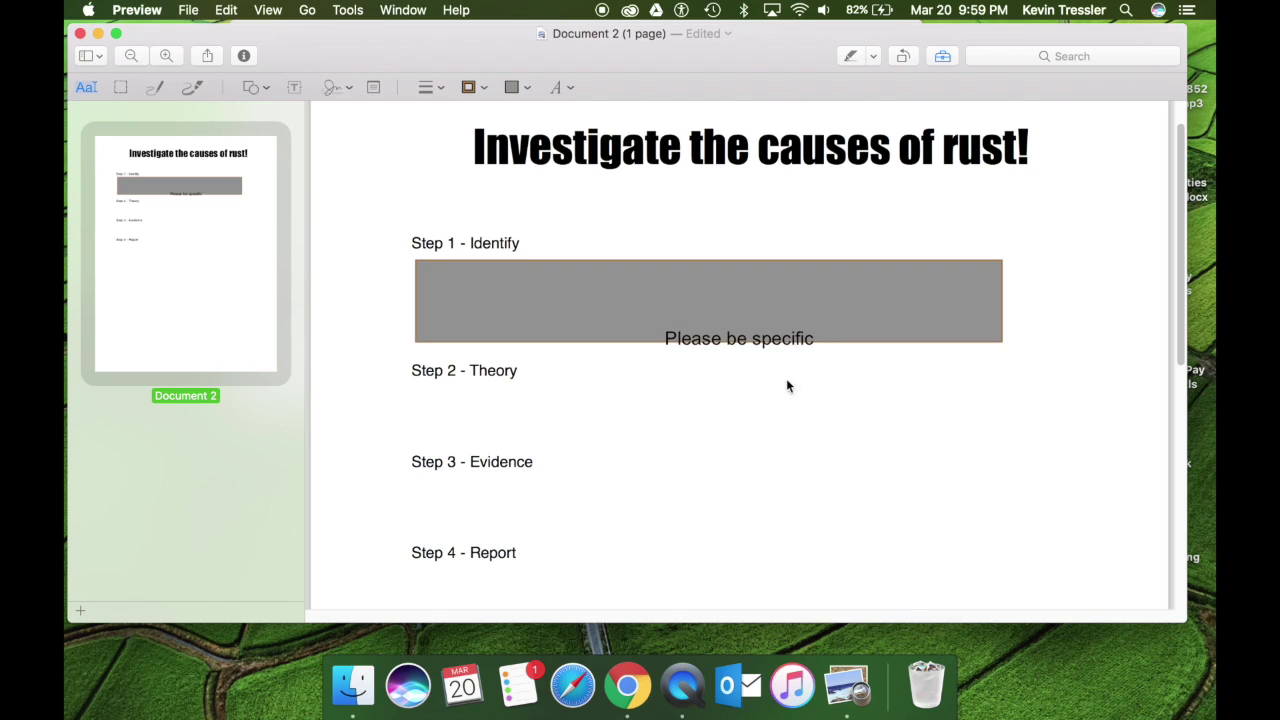
Step: Move the "Please be specific" text to the upper-right corner of the gray rectangle and save the document
drag(778, 336, 952, 276)
click(1045, 284)
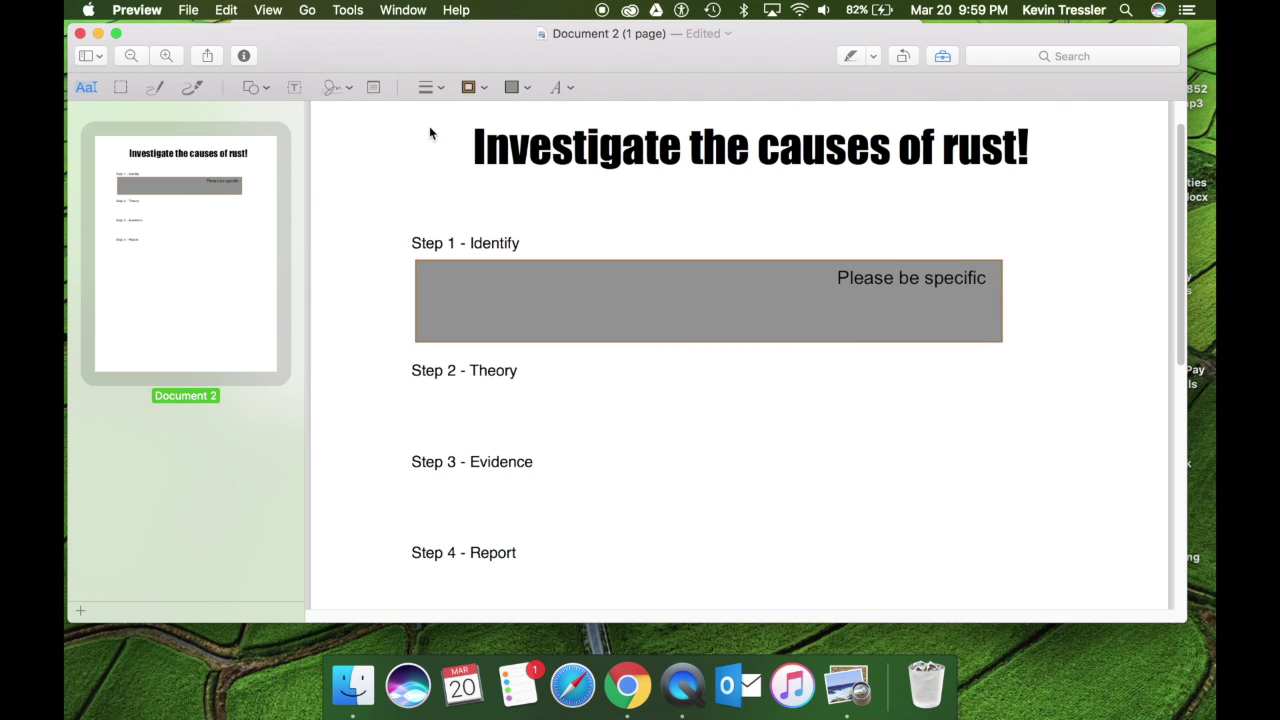
click(188, 10)
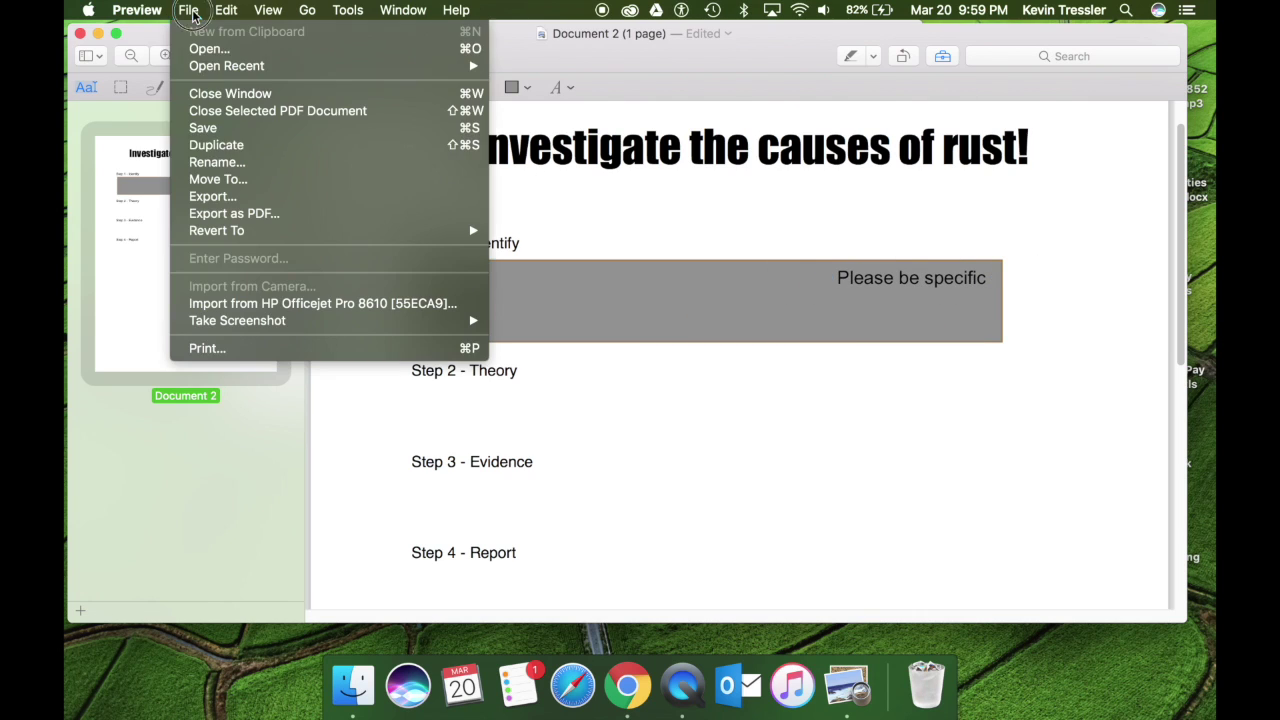
click(240, 128)
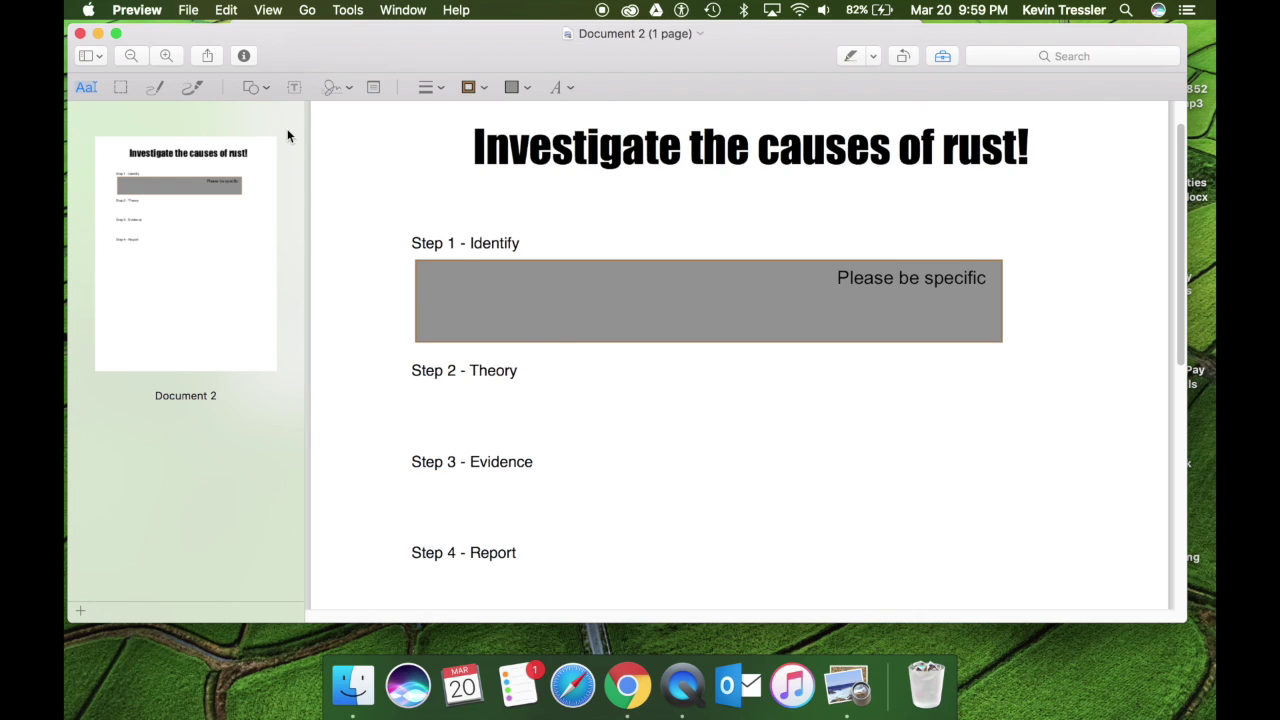
click(188, 11)
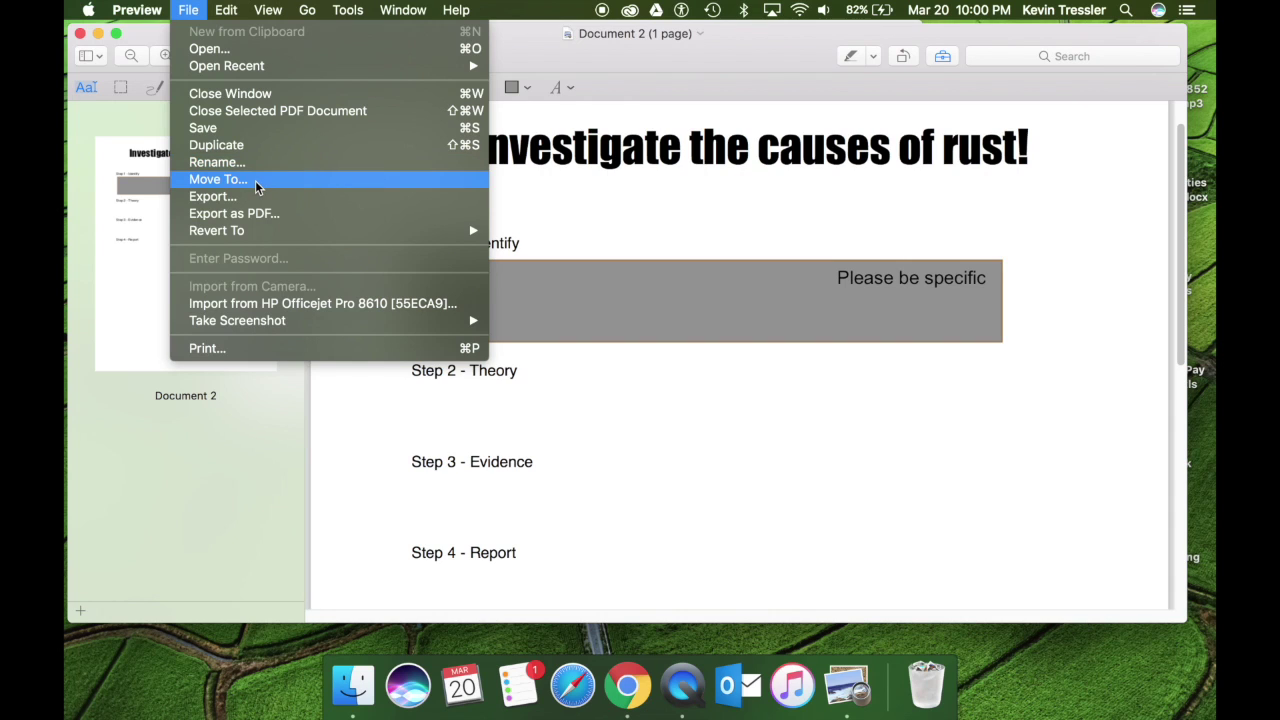
click(255, 181)
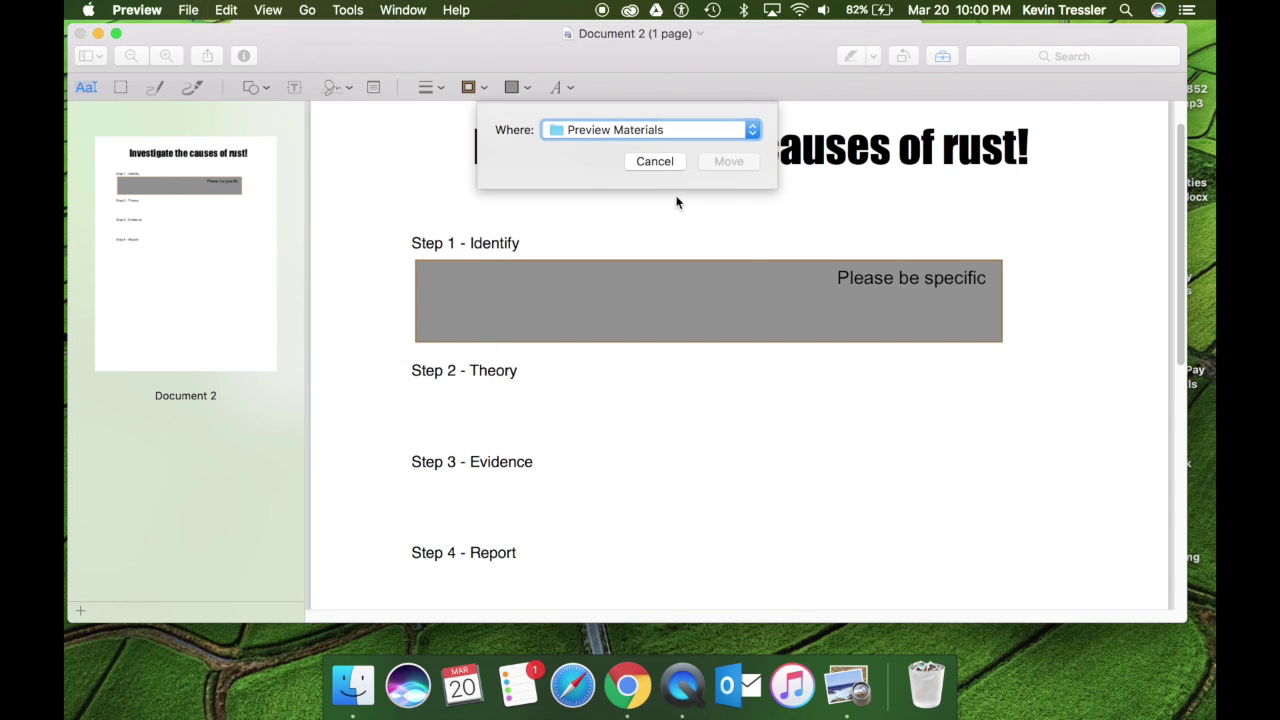
click(641, 129)
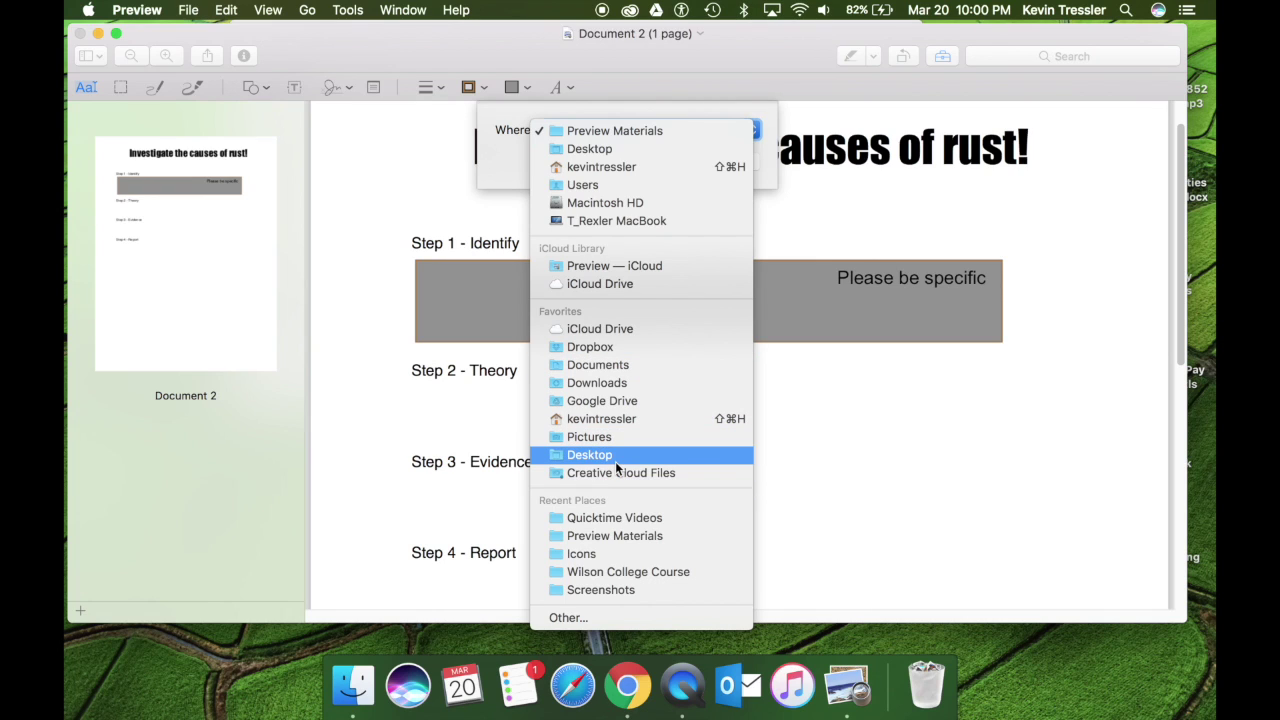
click(684, 92)
click(656, 162)
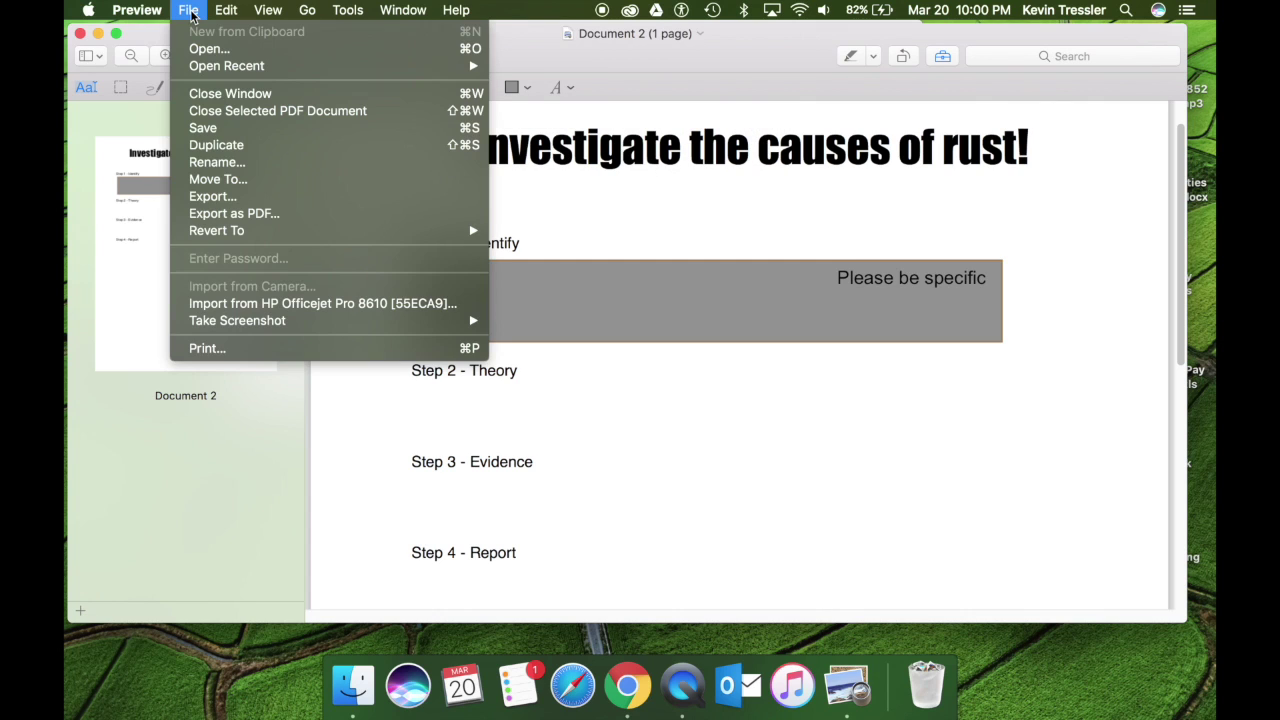
Step: Export Document 2 in JPEG format to the Preview Materials folder
click(246, 197)
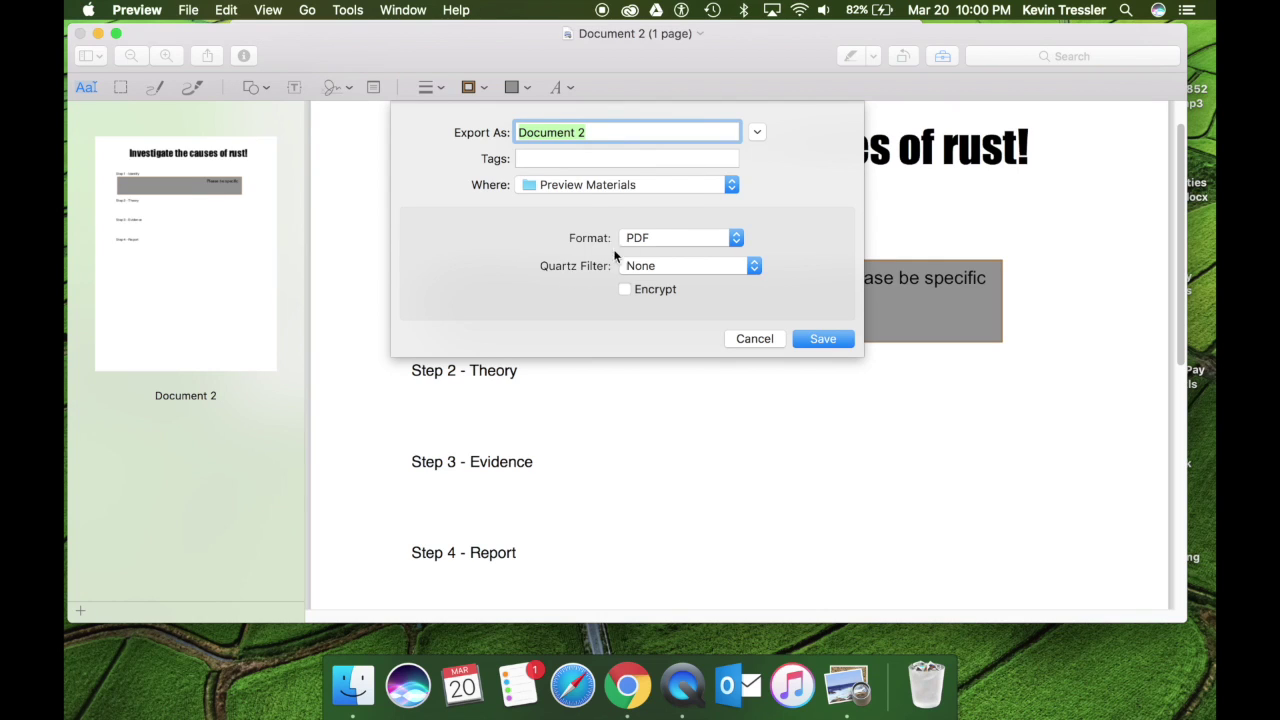
click(653, 237)
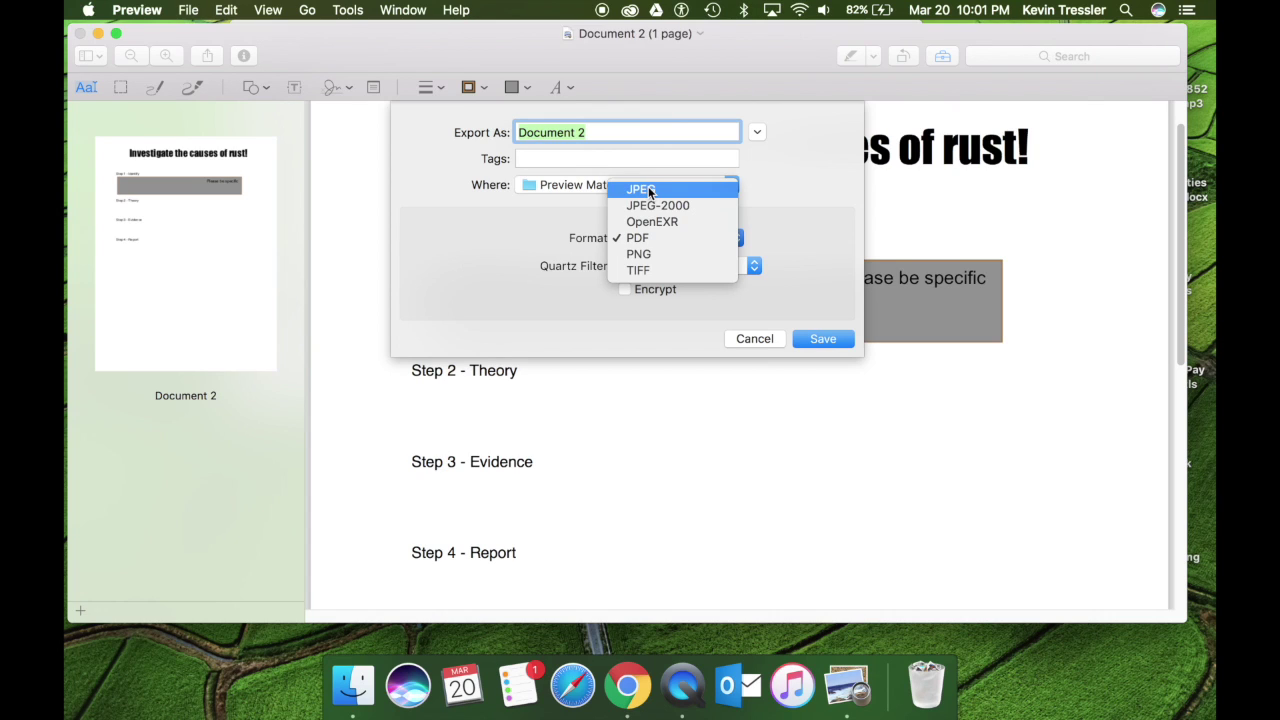
click(648, 190)
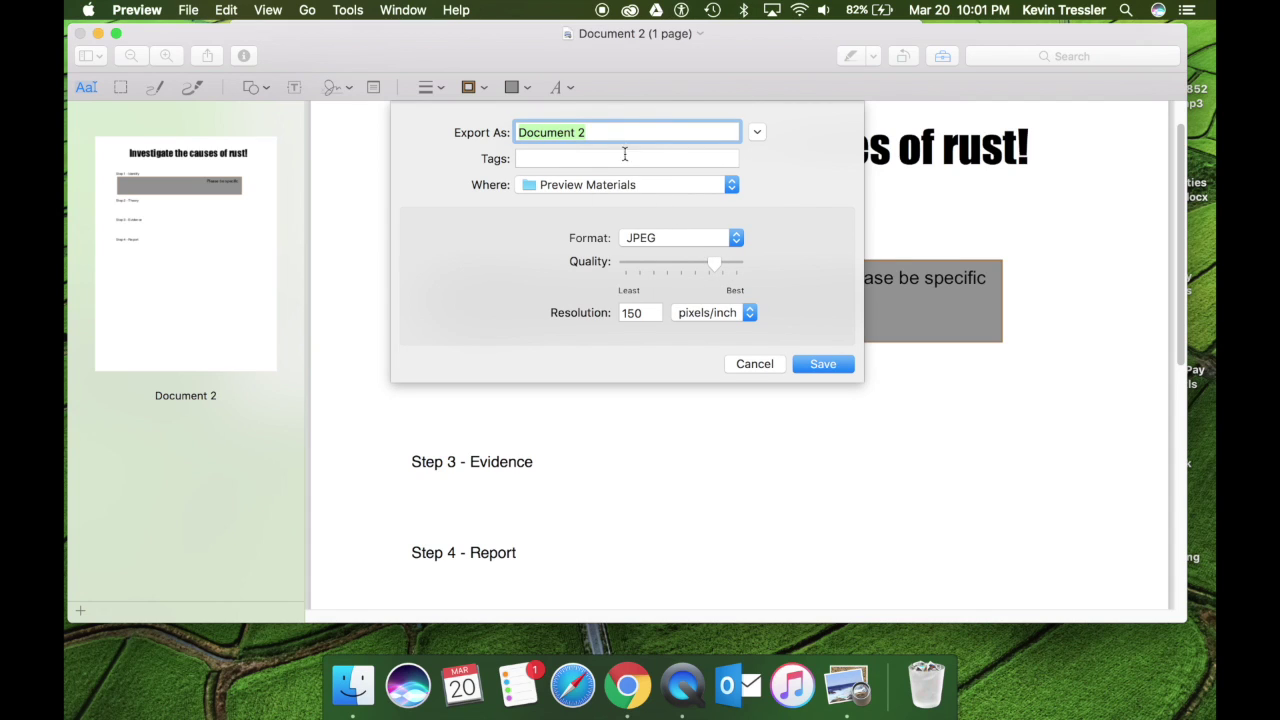
click(815, 364)
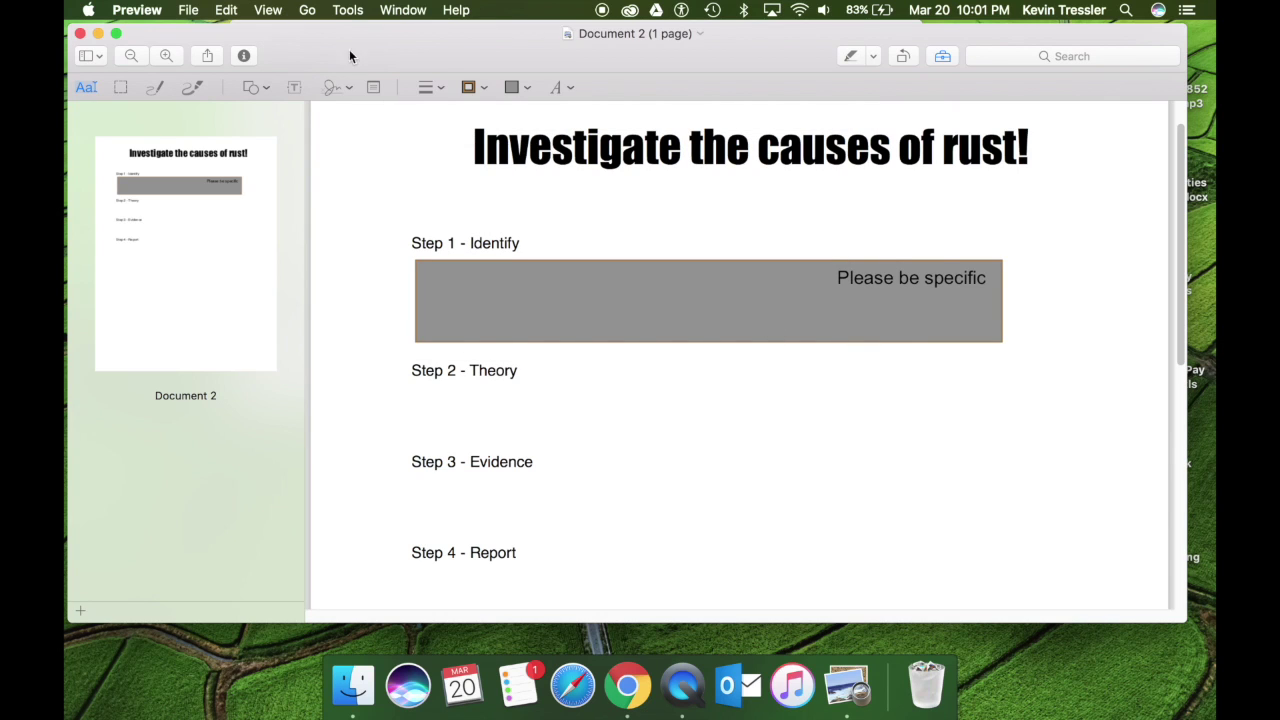
Step: Switch to Finder, compare the JPEG and PDF versions of Document 2 in Preview Materials, and return to the open document
drag(351, 50, 439, 57)
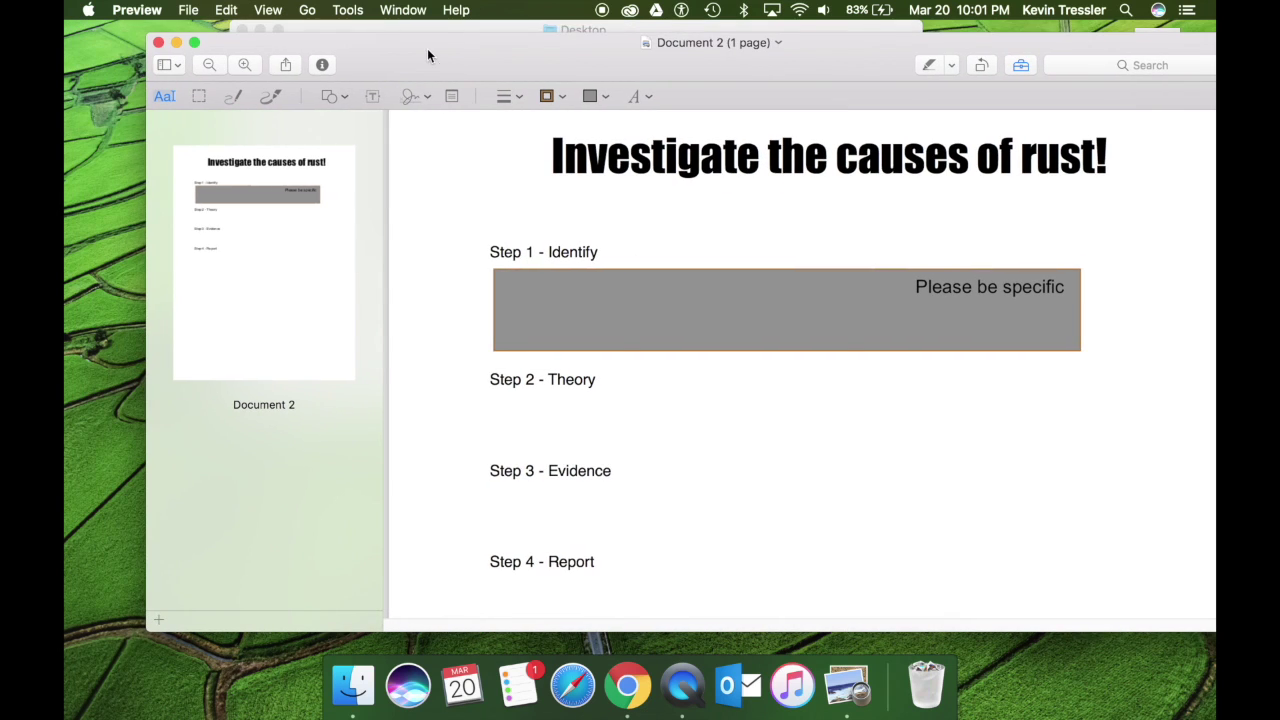
click(353, 685)
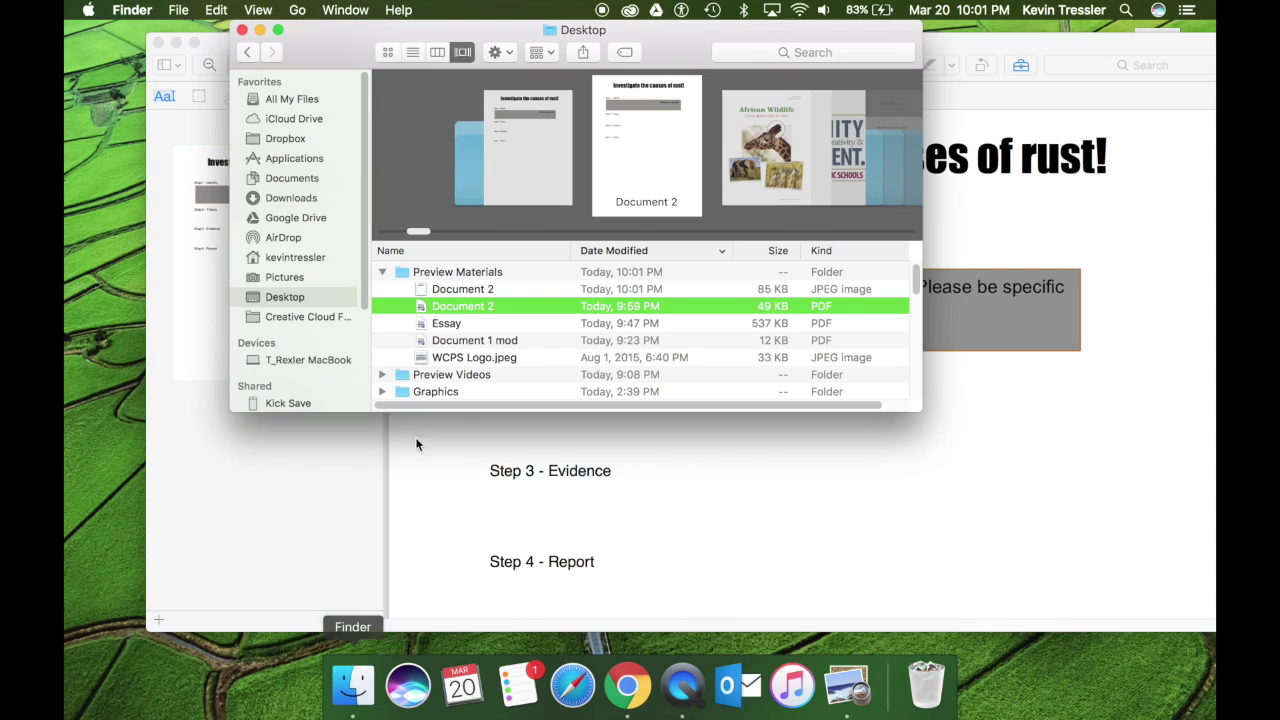
click(484, 288)
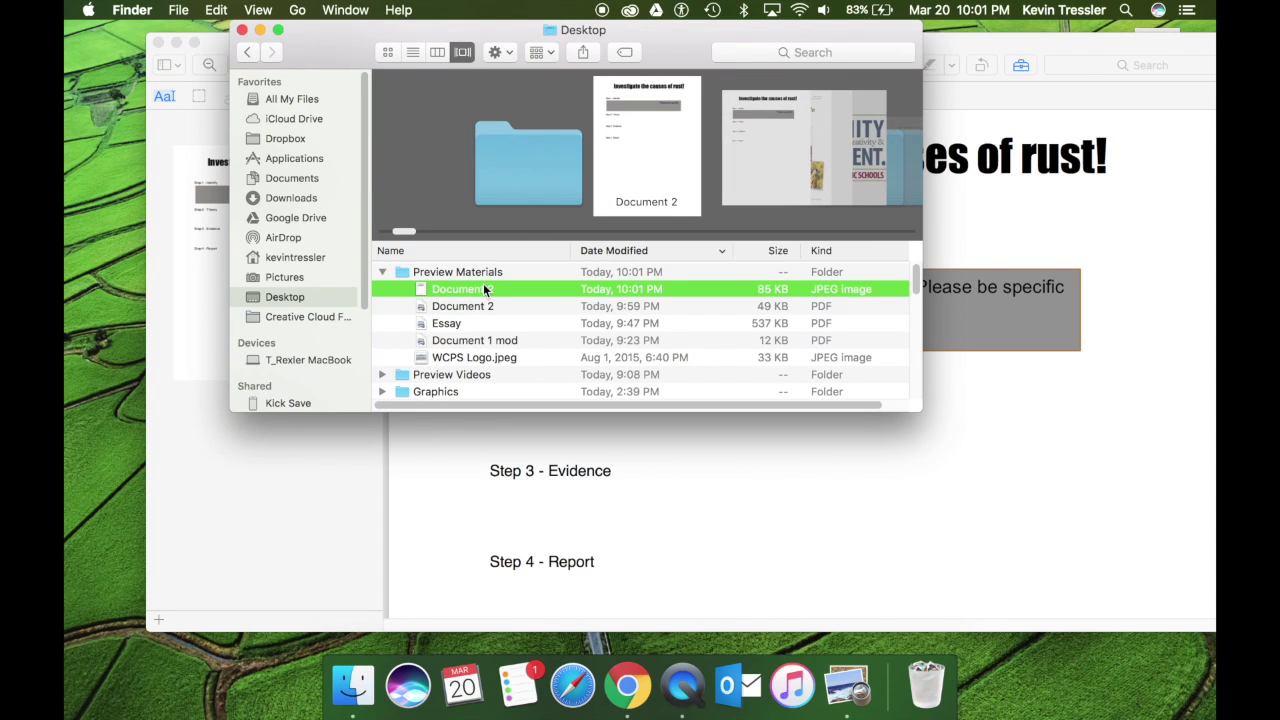
click(478, 306)
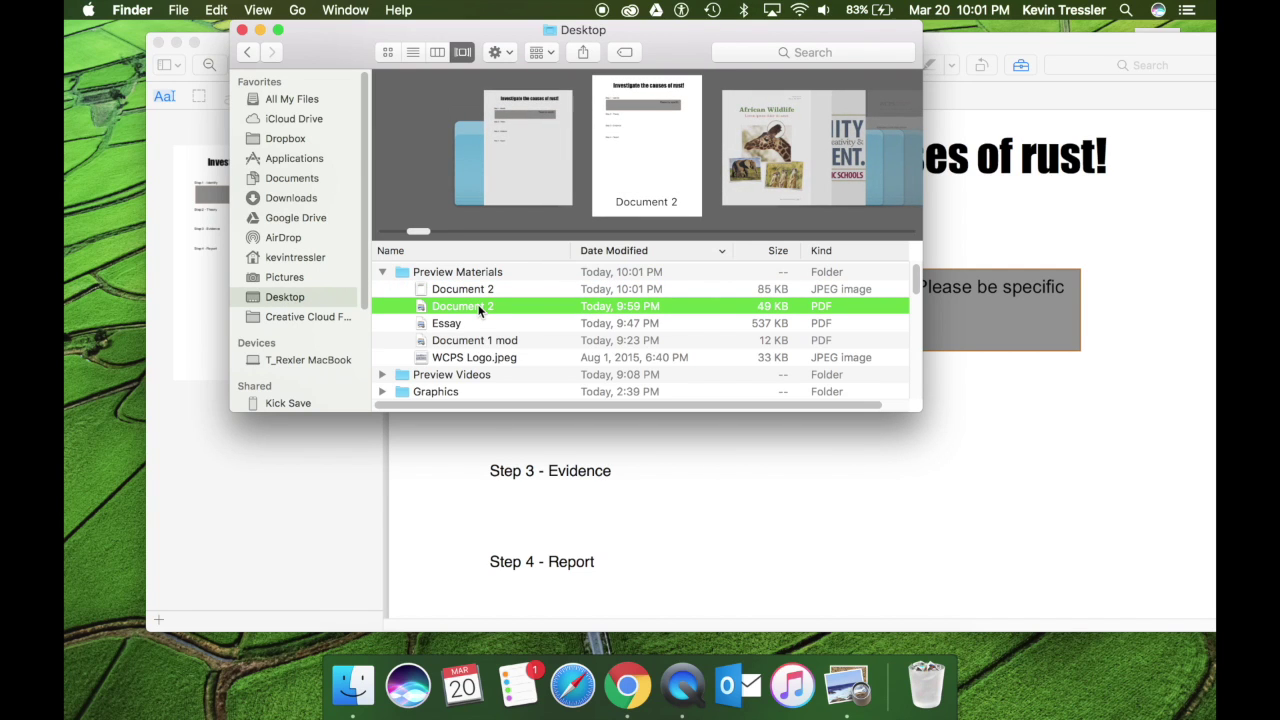
click(738, 497)
double_click(506, 57)
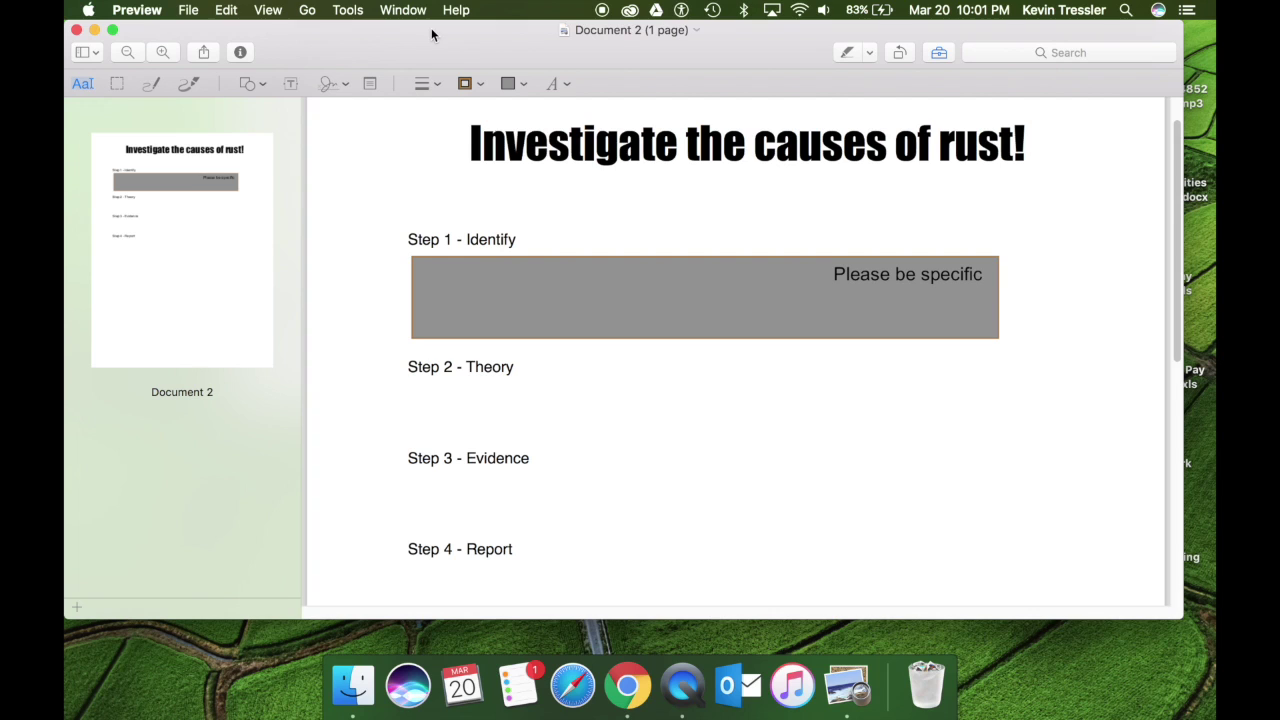
Step: Bring up the PDF export settings for Document 2 and expand them to show the details
click(190, 11)
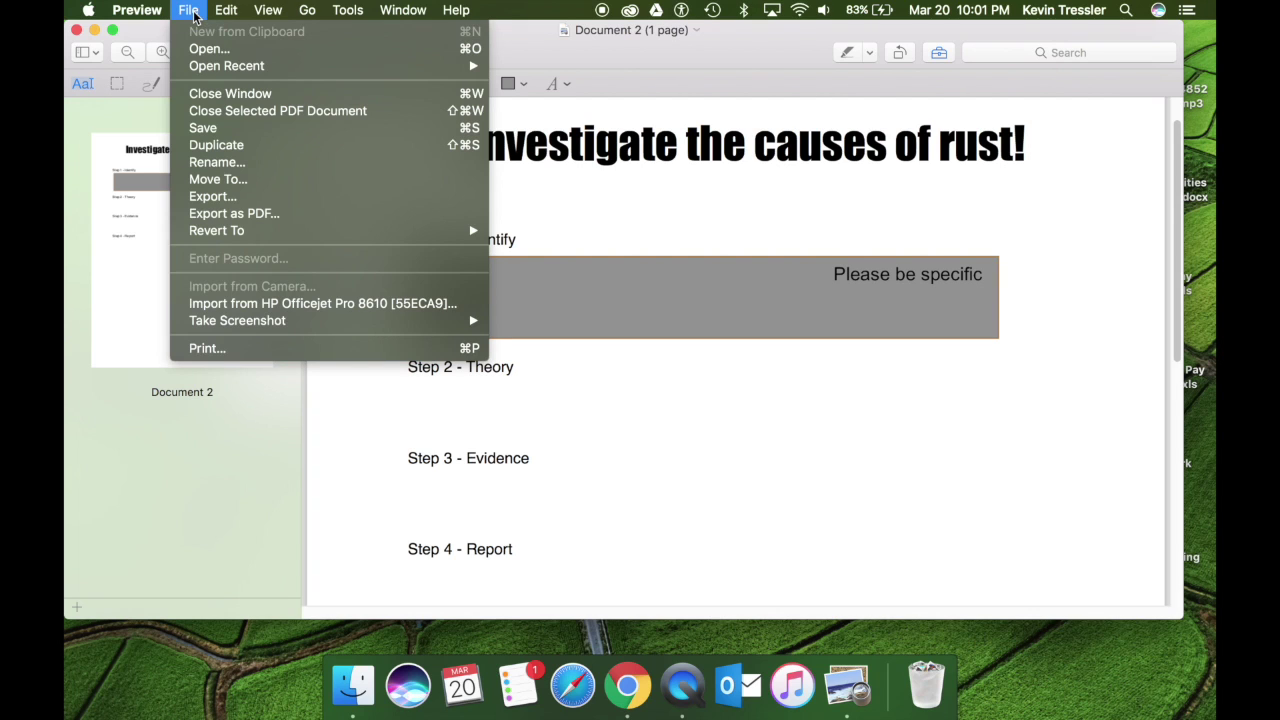
click(262, 215)
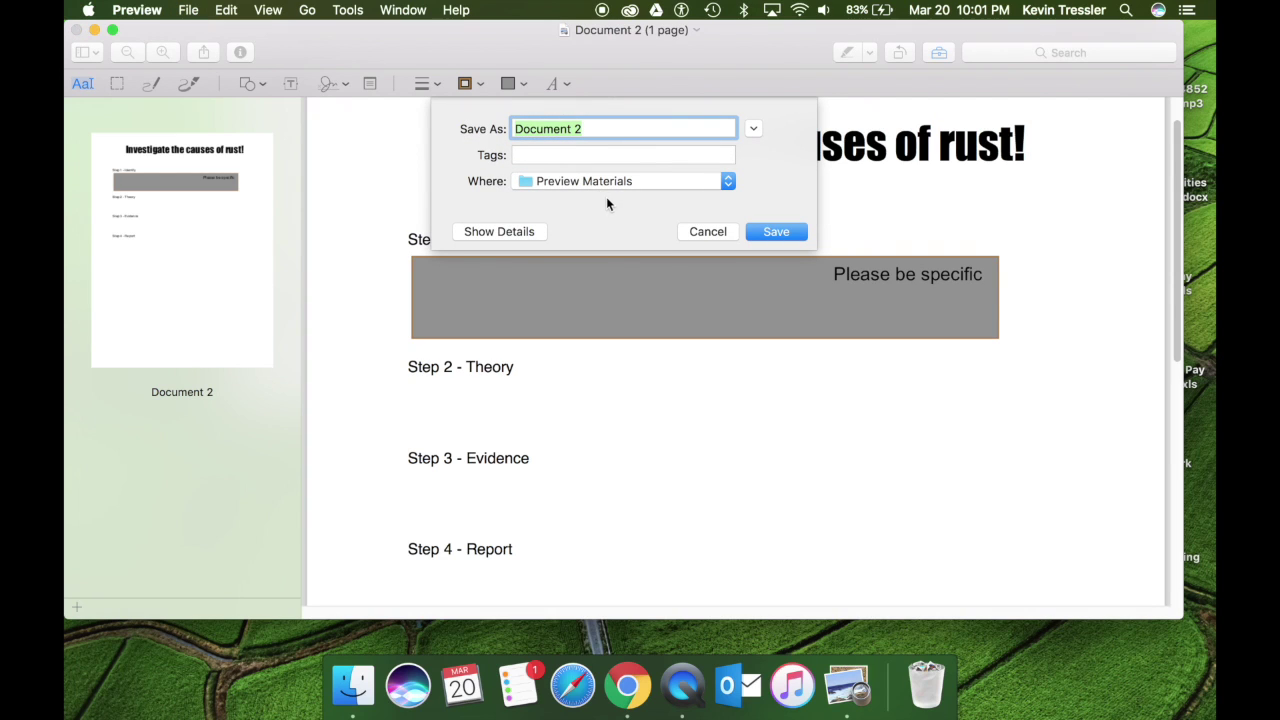
click(718, 150)
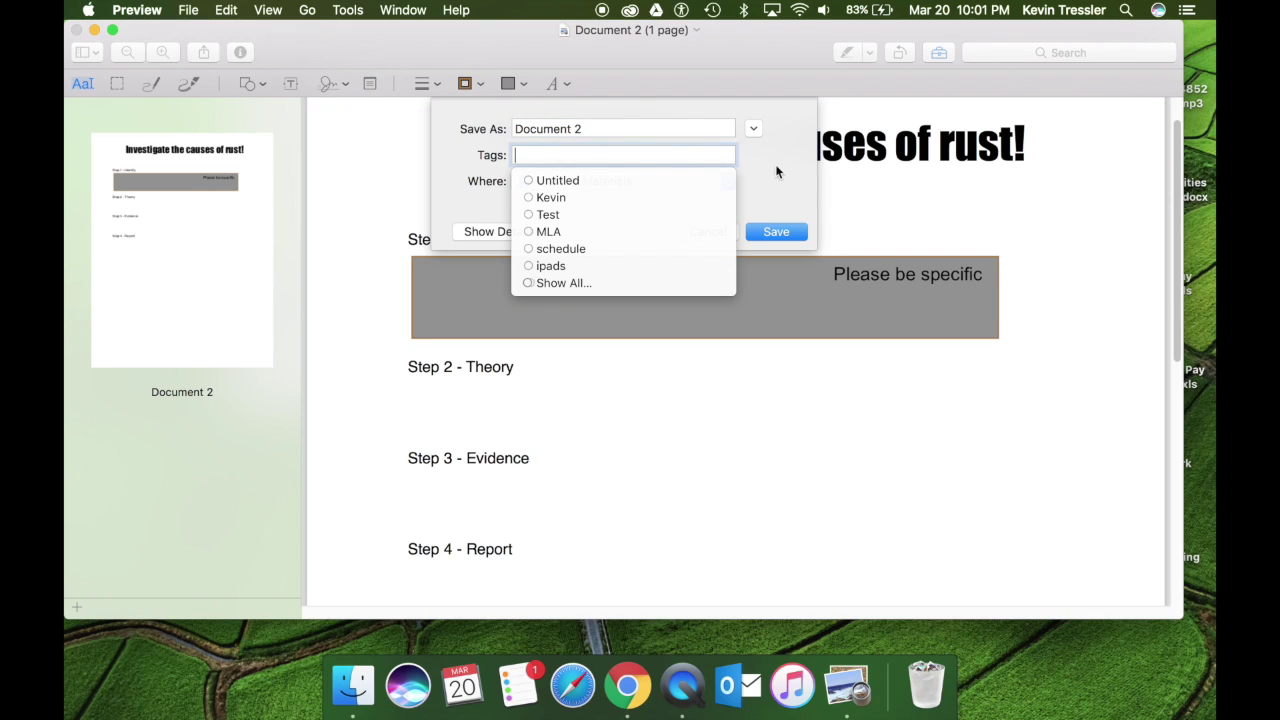
click(703, 128)
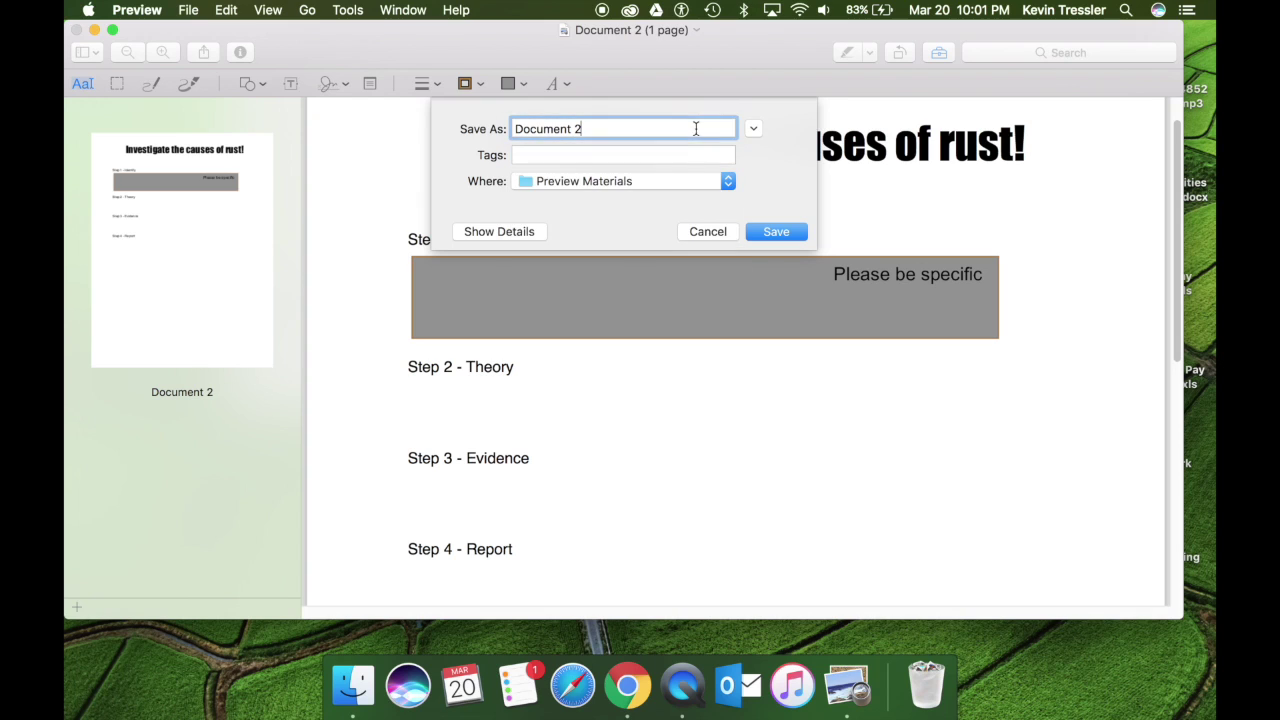
click(512, 231)
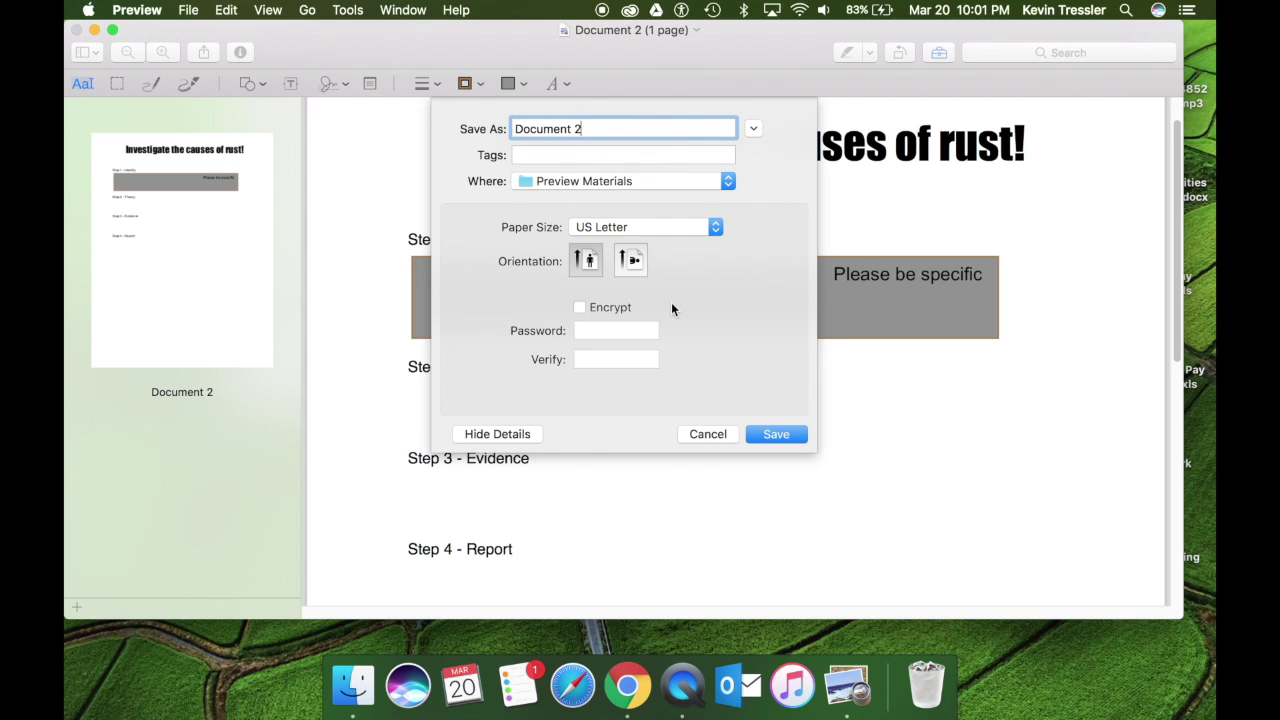
Step: Examine the available paper sizes, keeping US Letter, and switch the Encrypt option on and back off
click(694, 228)
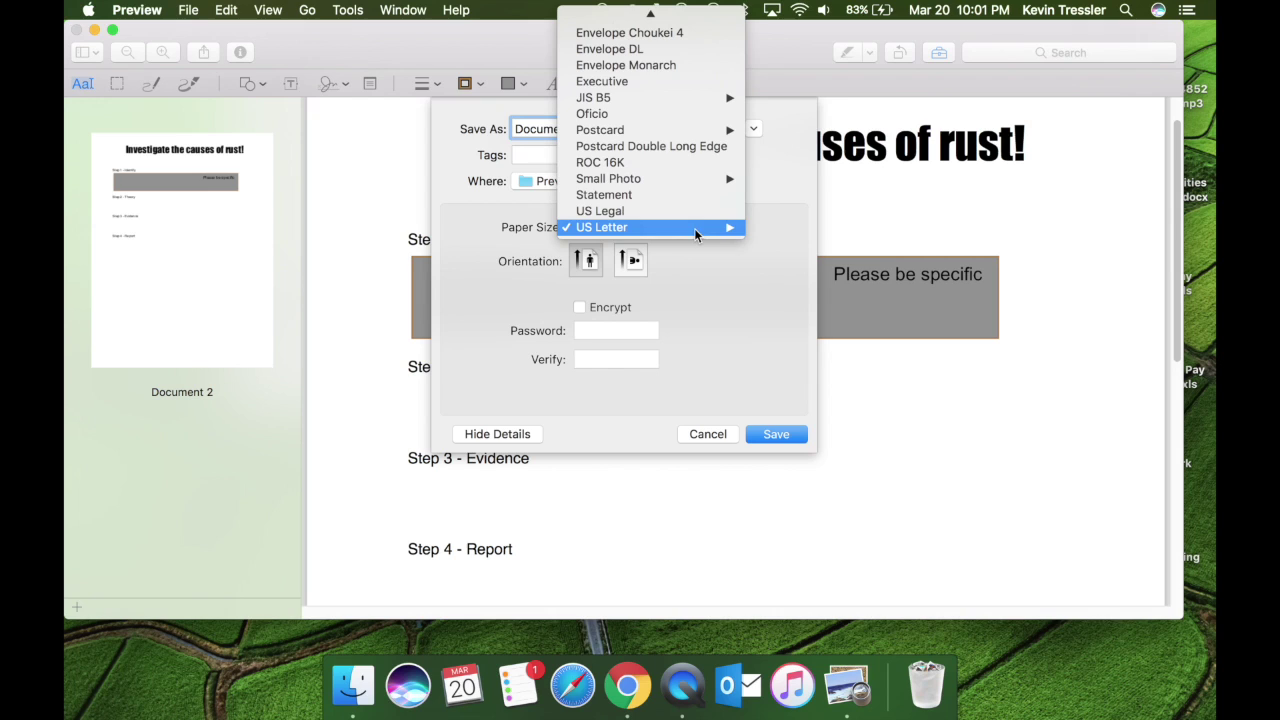
click(700, 368)
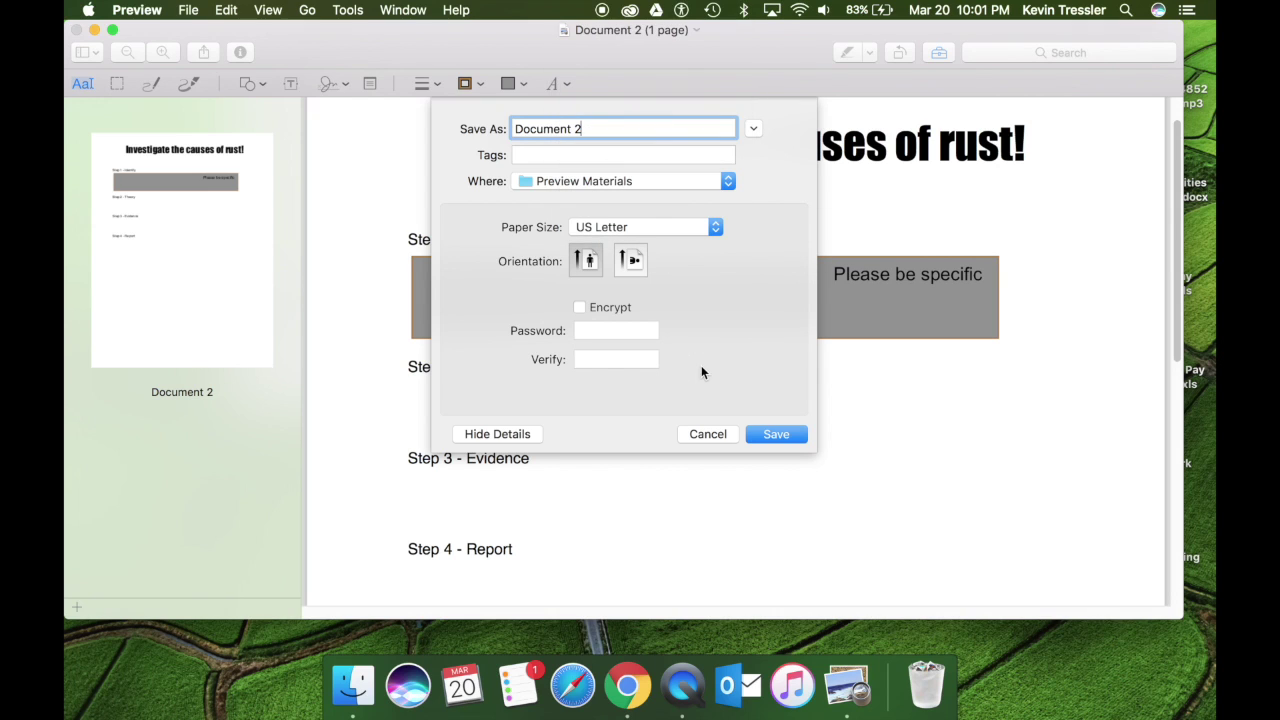
click(608, 310)
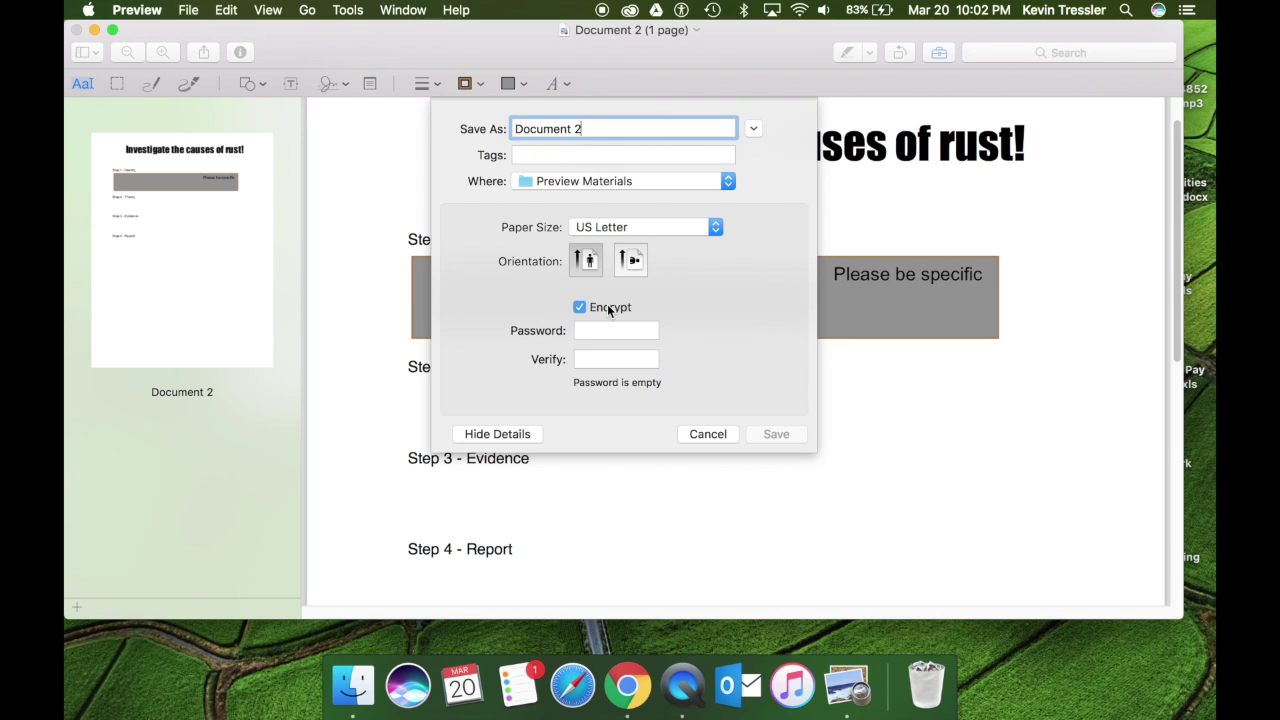
click(608, 310)
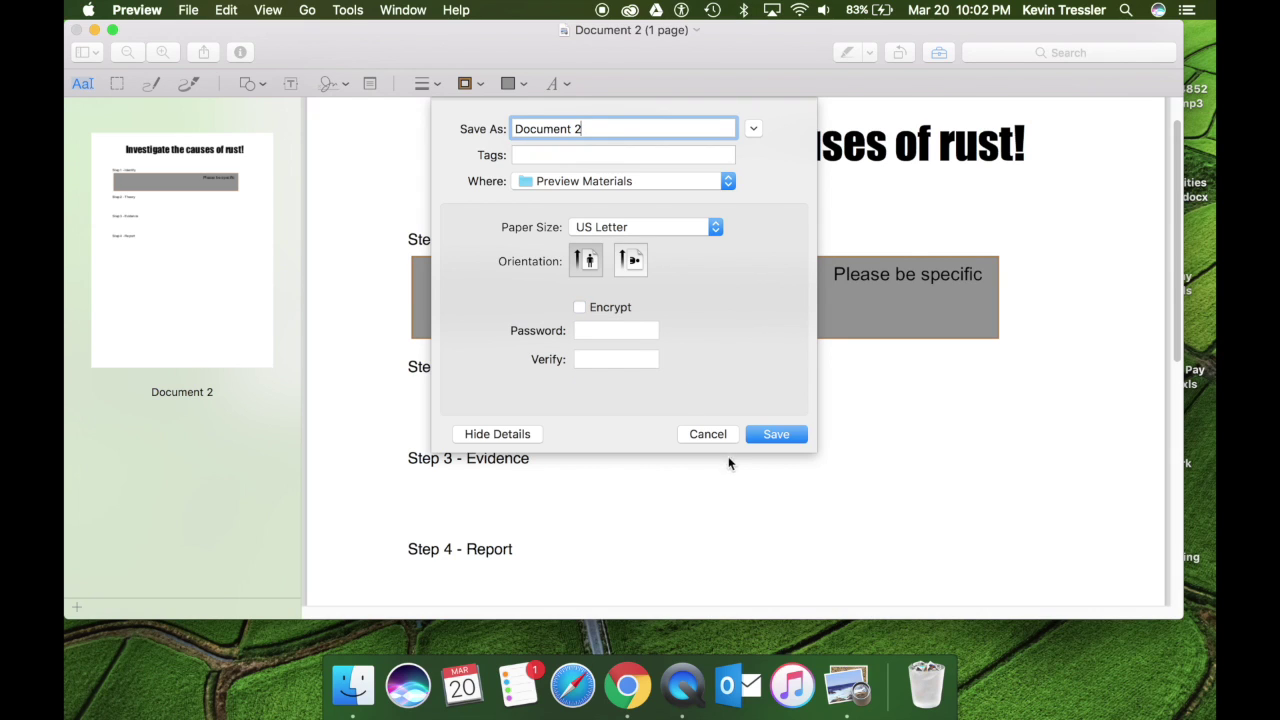
click(183, 10)
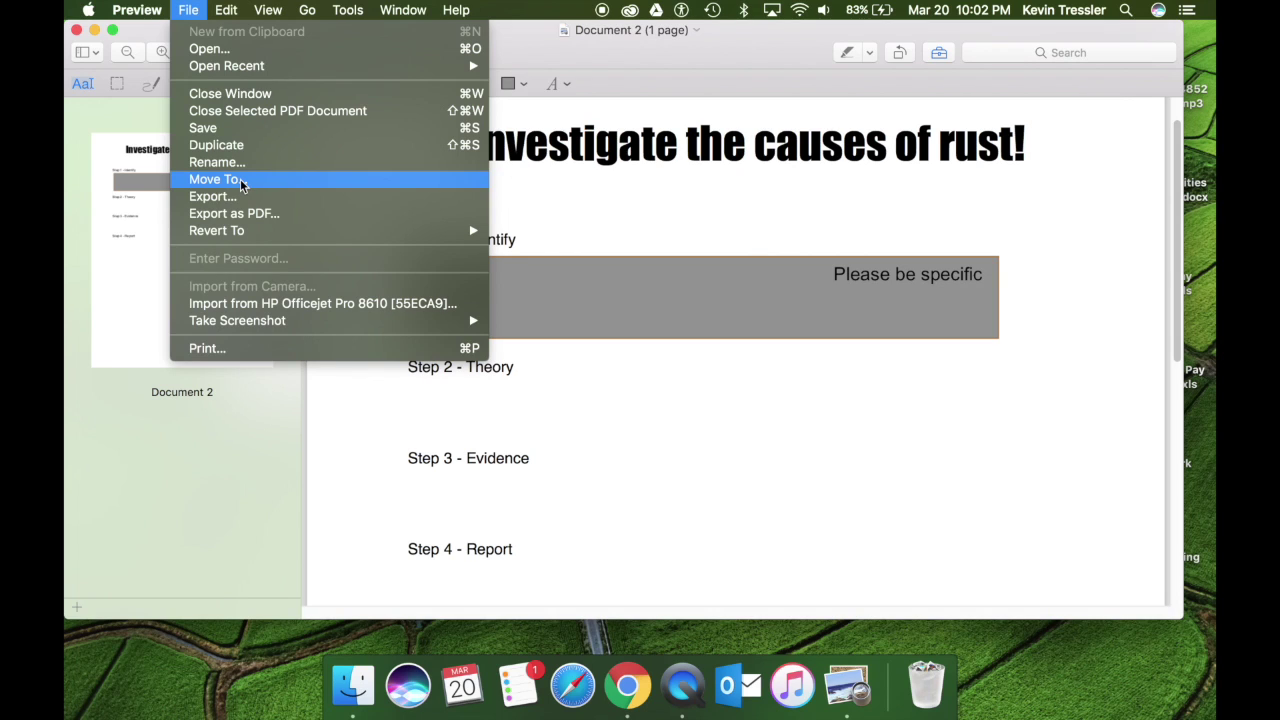
mouse_move(272, 232)
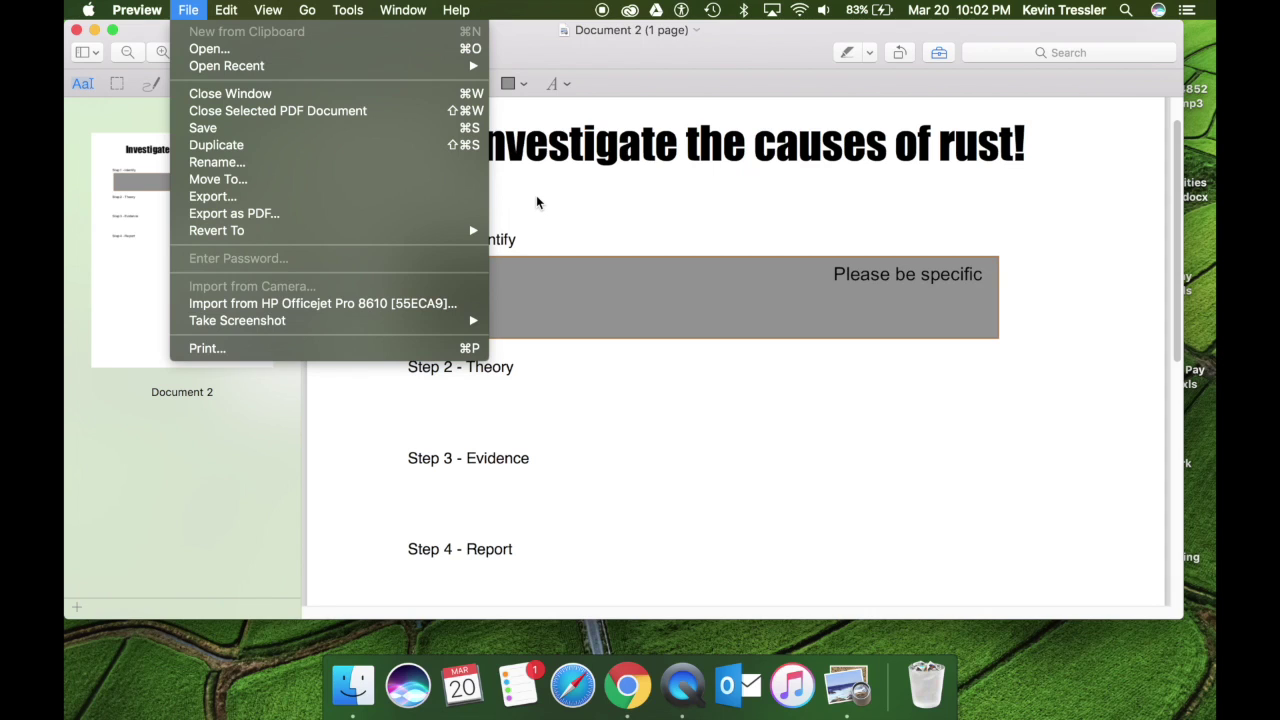
click(536, 200)
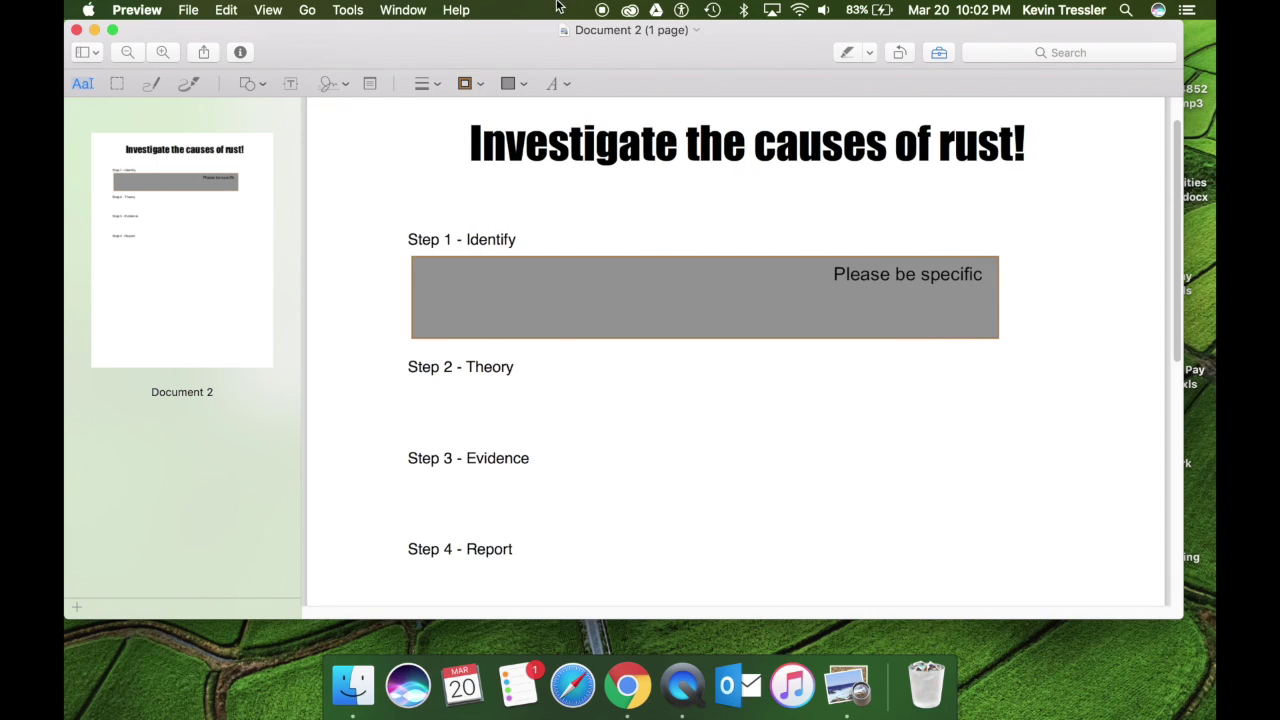